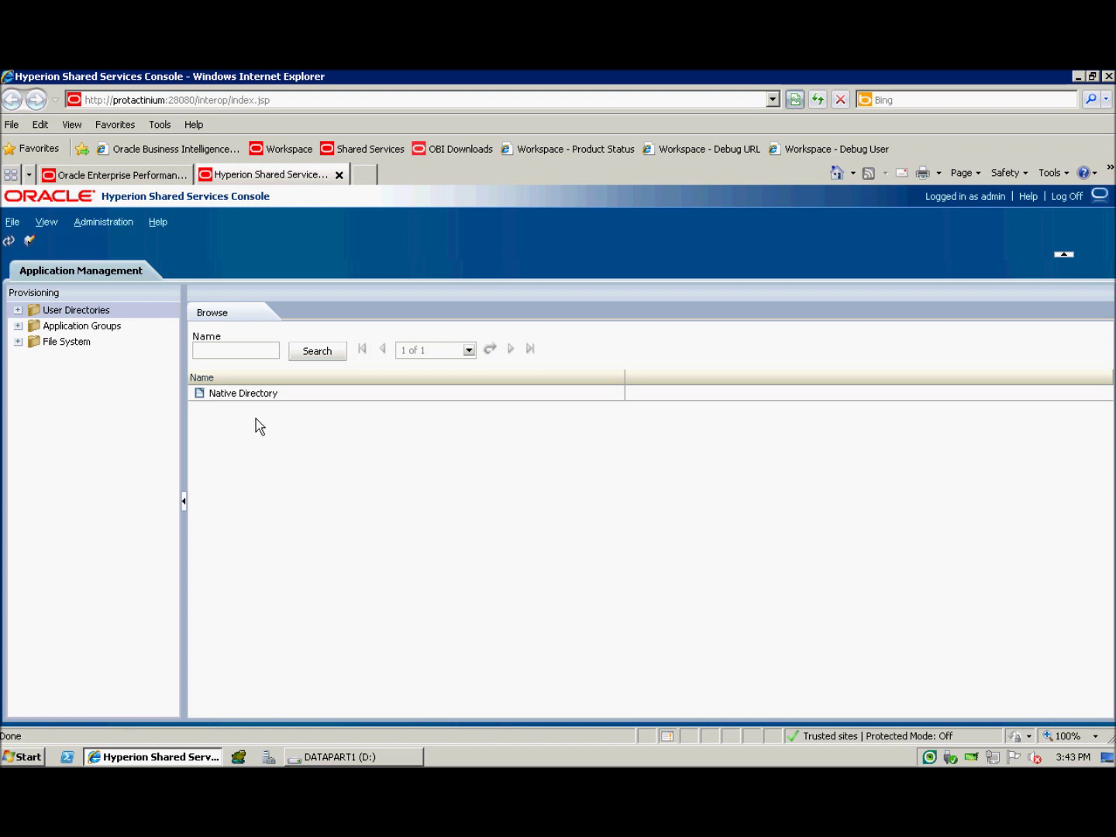
Step: Expand User Directories in the Provisioning tree to reveal the Native Directory
click(31, 311)
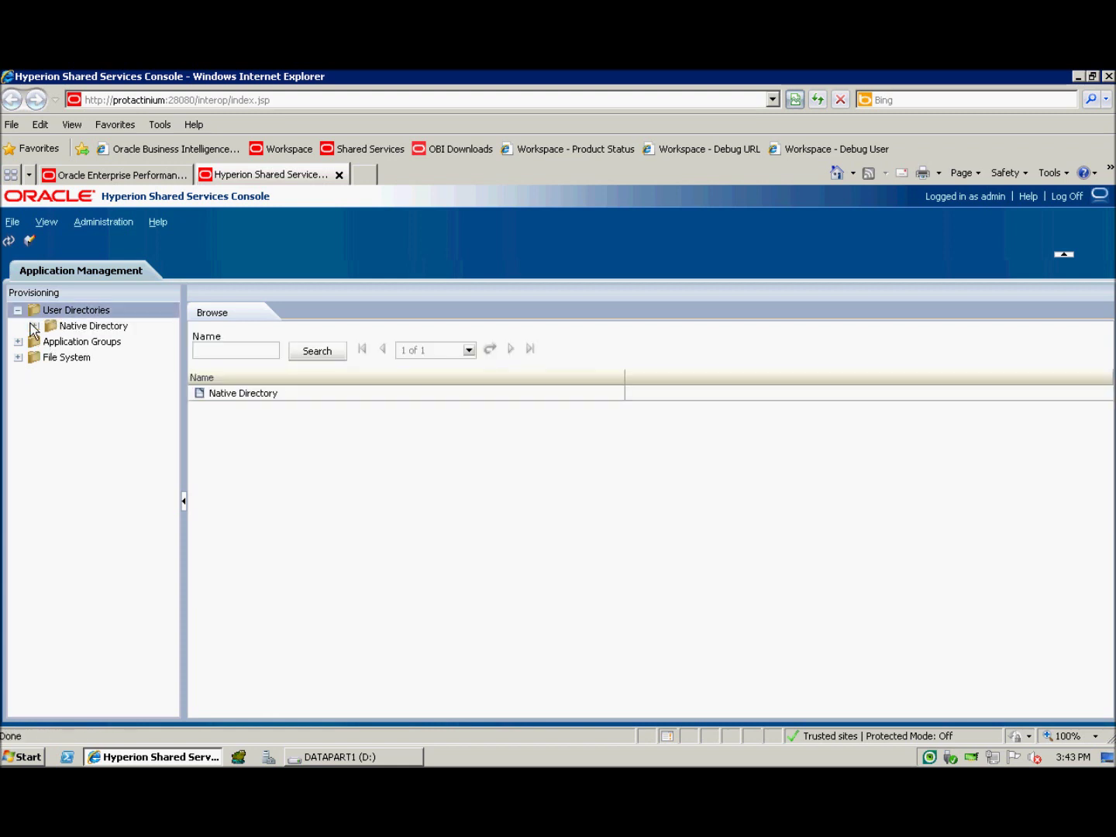
Step: Create native user Hobson under Native Directory > Users with a confirmed password, and save it
click(45, 329)
click(84, 346)
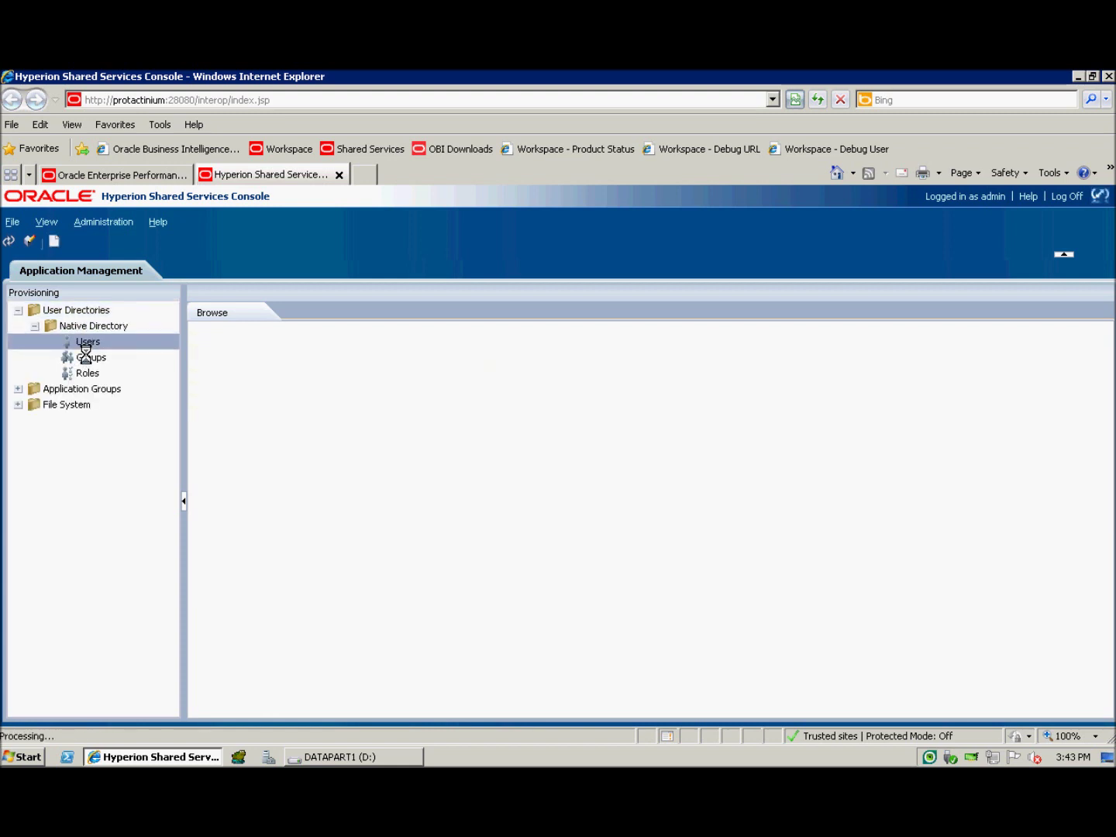
right_click(84, 348)
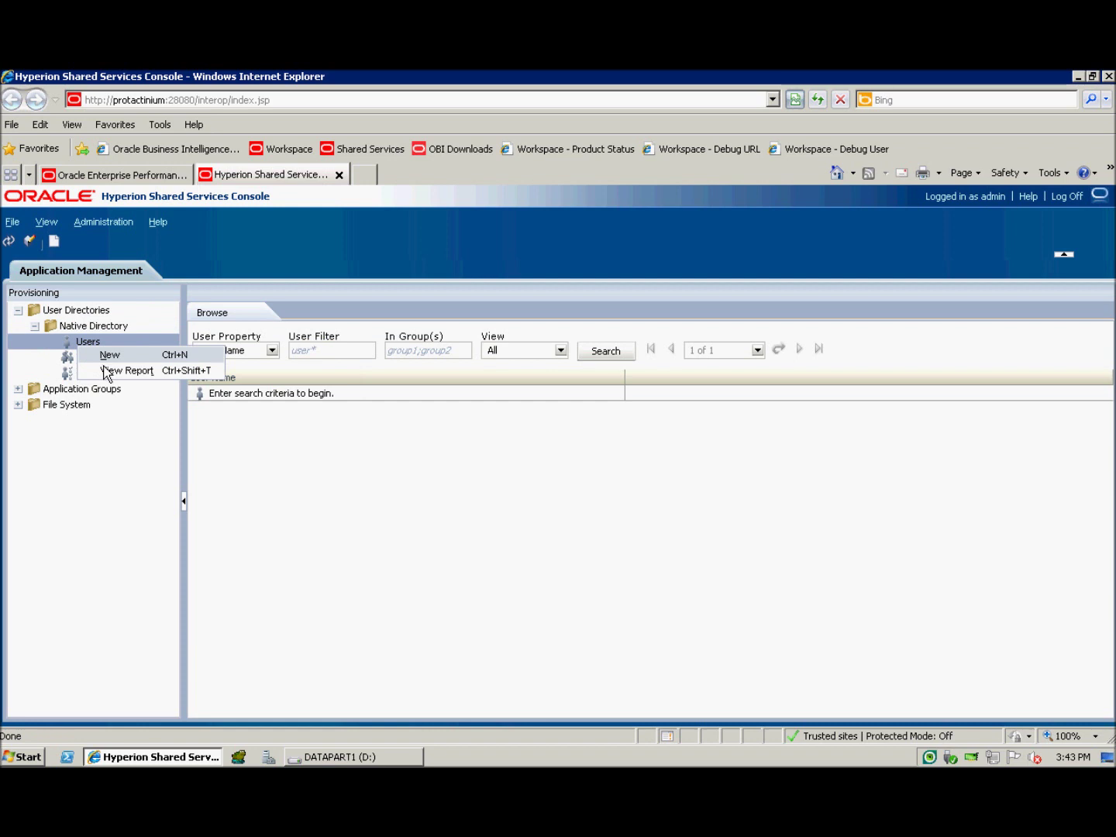
click(107, 374)
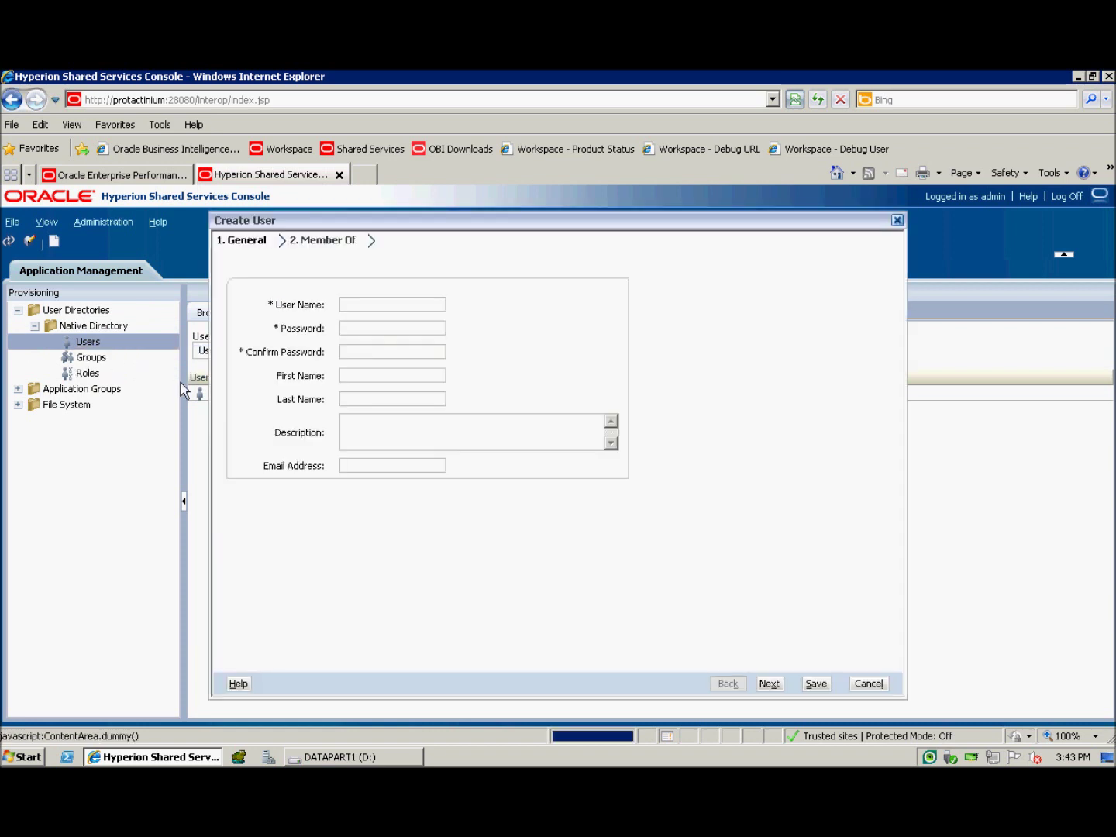
click(369, 310)
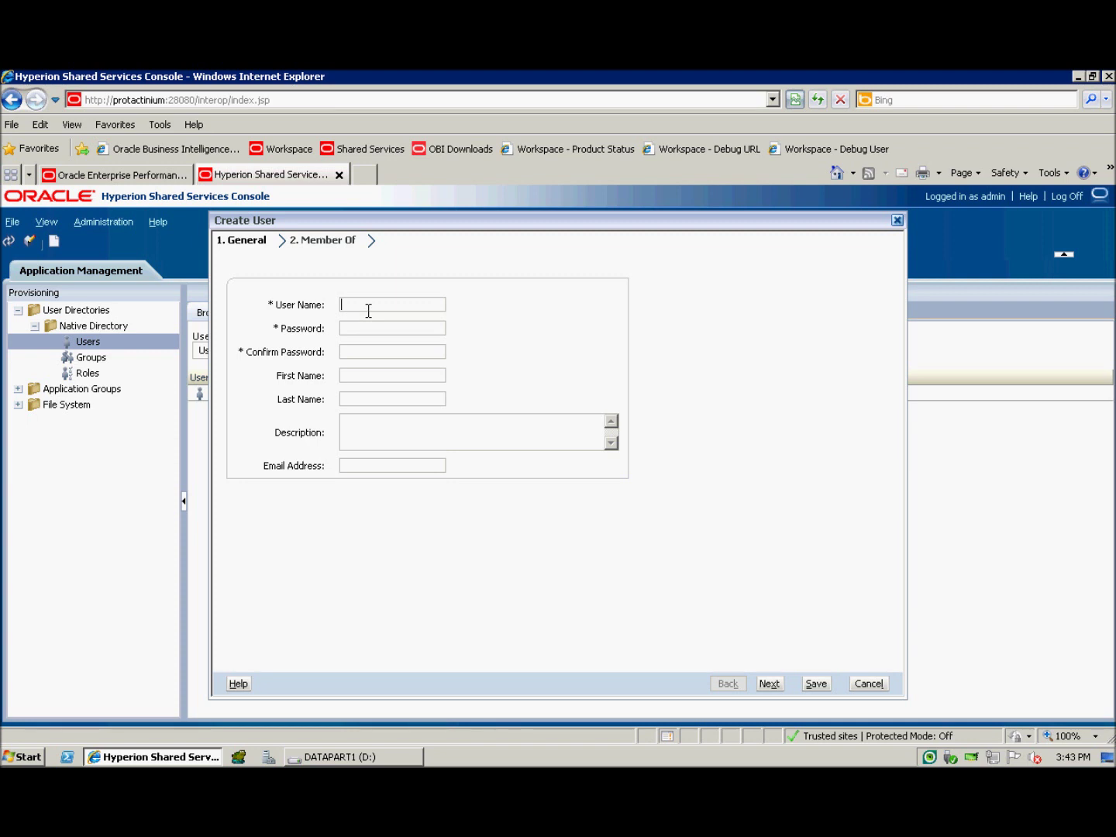
text(Hobson)
click(376, 333)
text(••••••••)
click(376, 358)
text(••••••••)
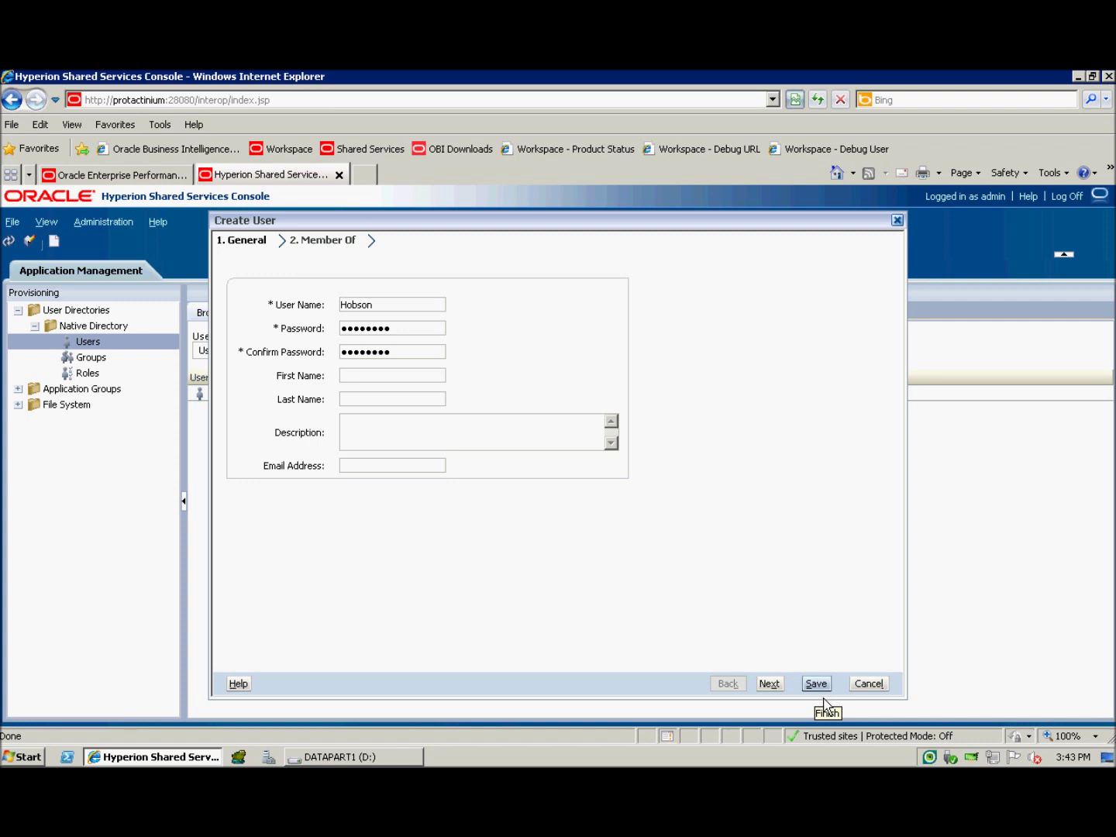
click(818, 685)
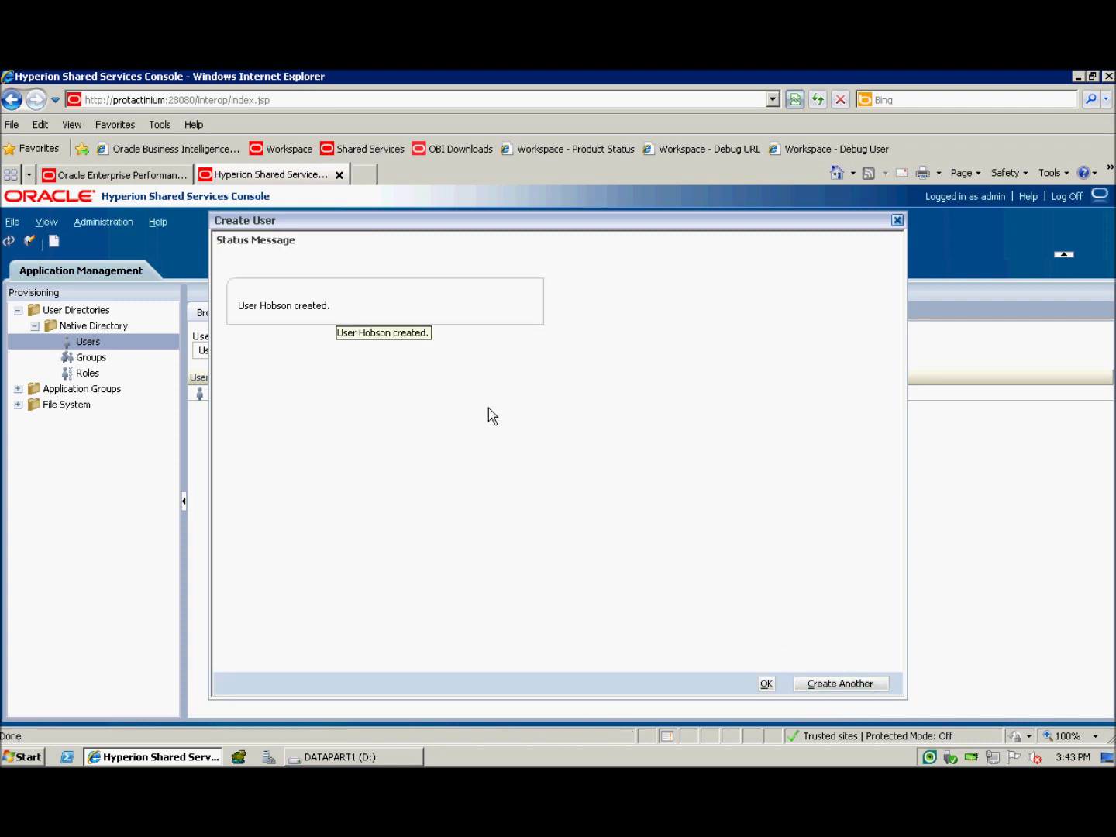
Step: Create another native user named John A with a confirmed password and save it
click(818, 687)
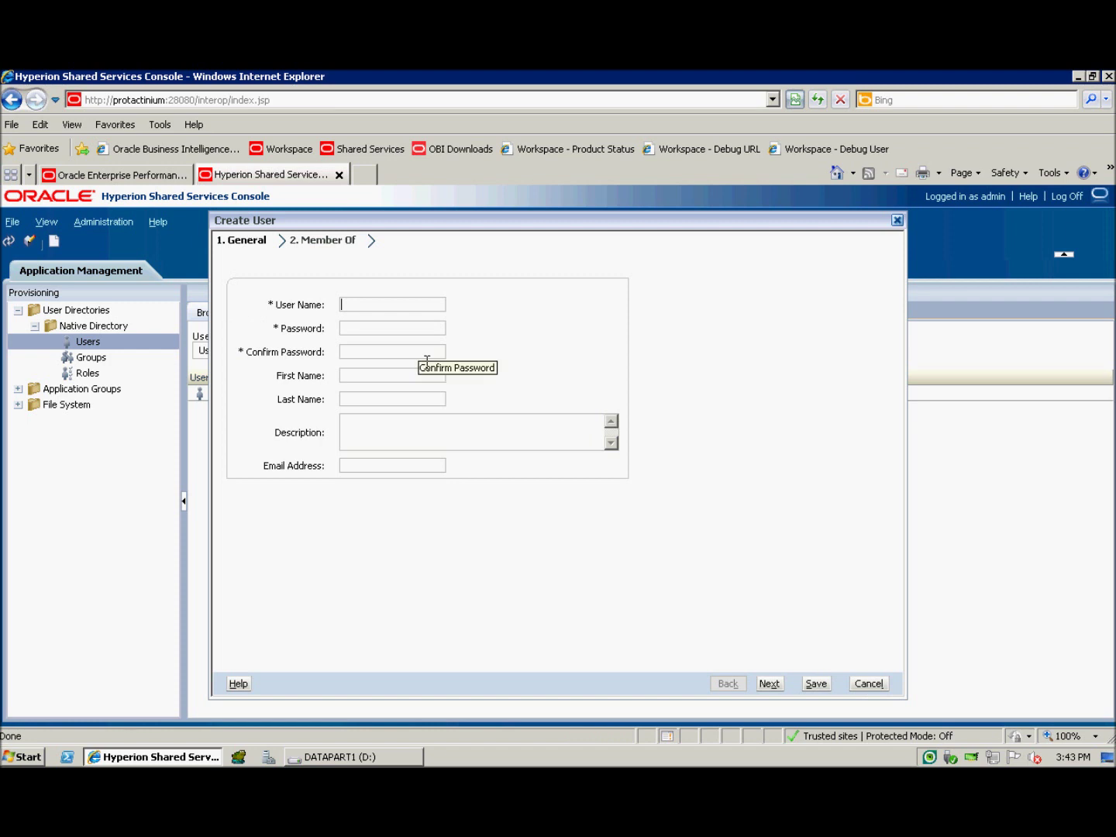
text(John A)
click(406, 330)
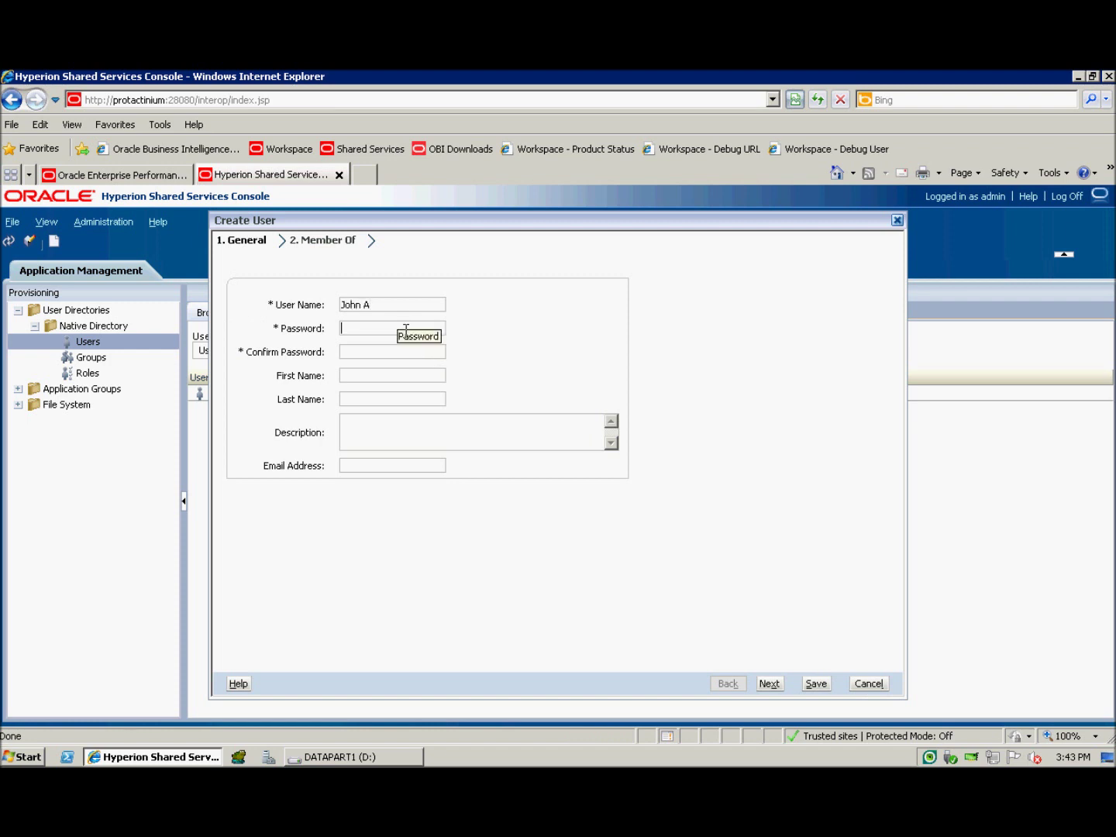
text(password)
click(395, 363)
text(passwor)
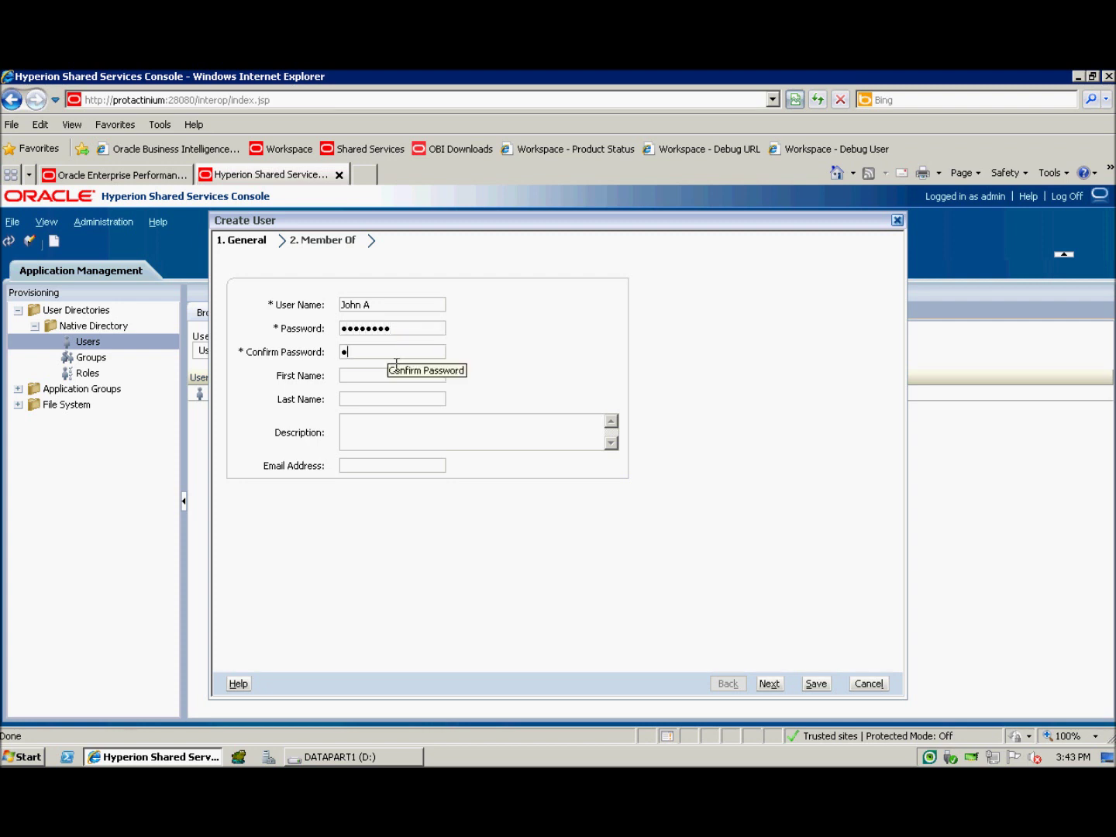
text(d)
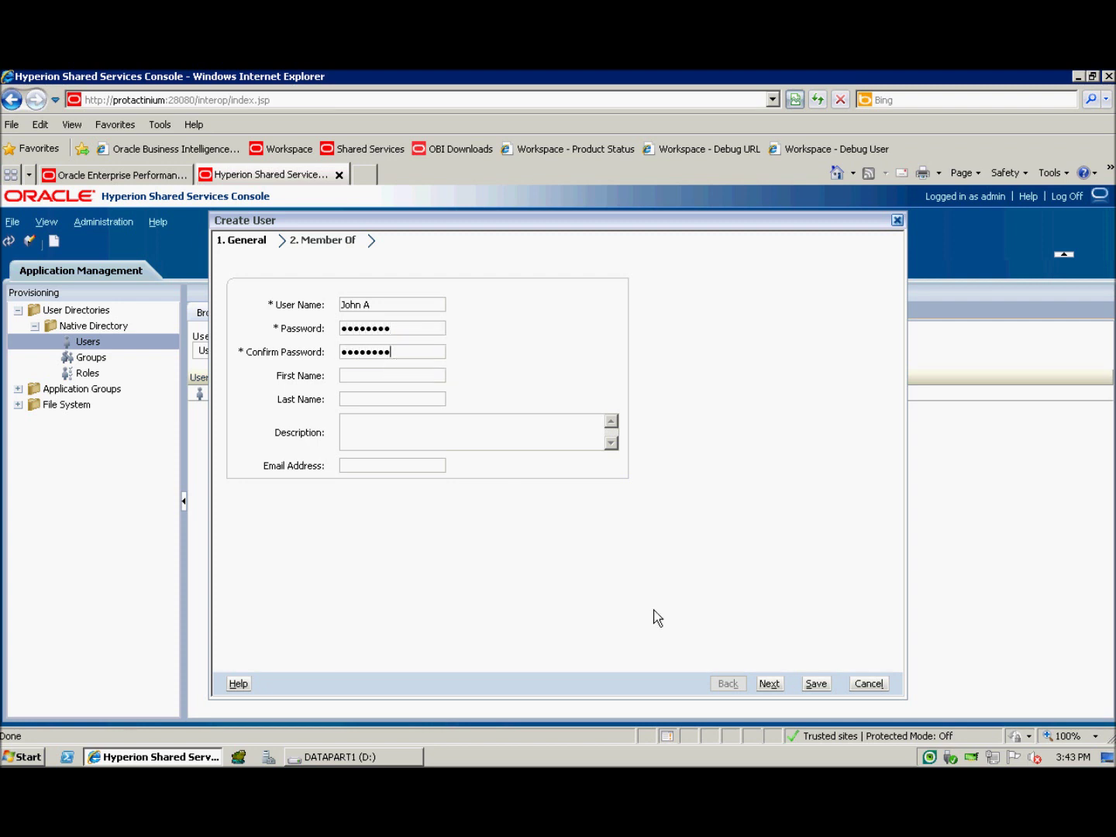
click(815, 685)
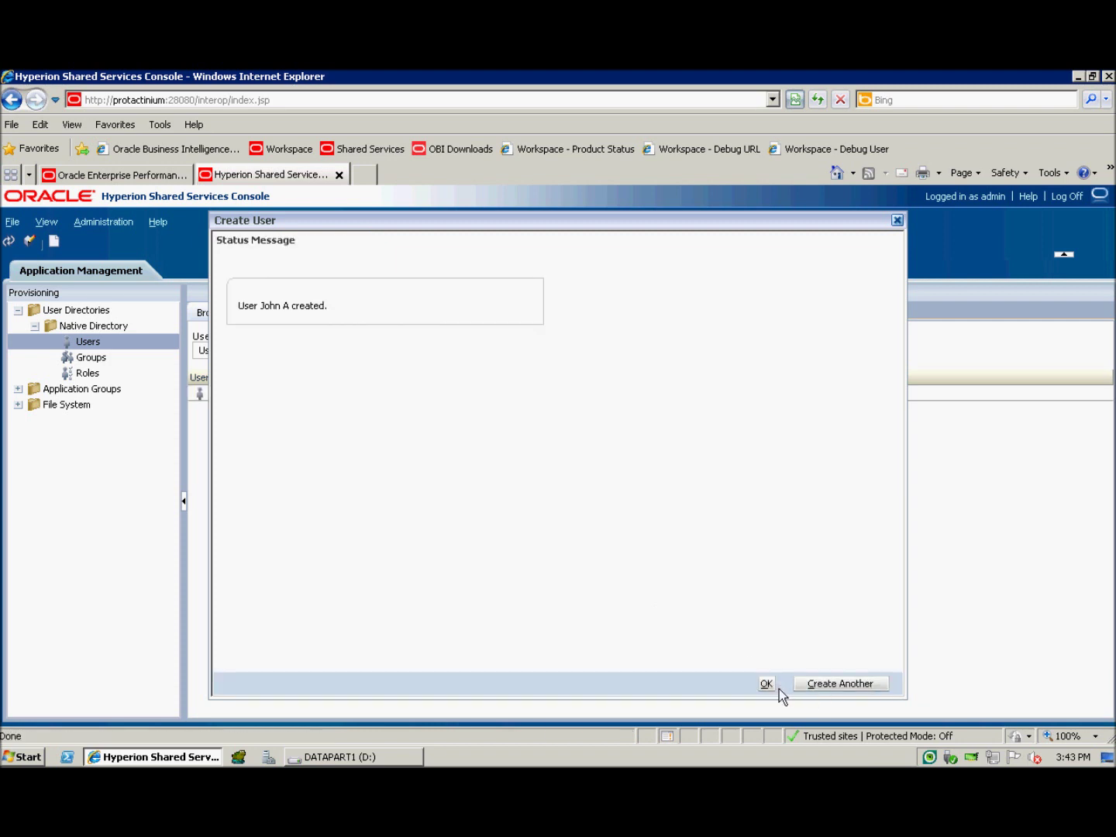
click(777, 690)
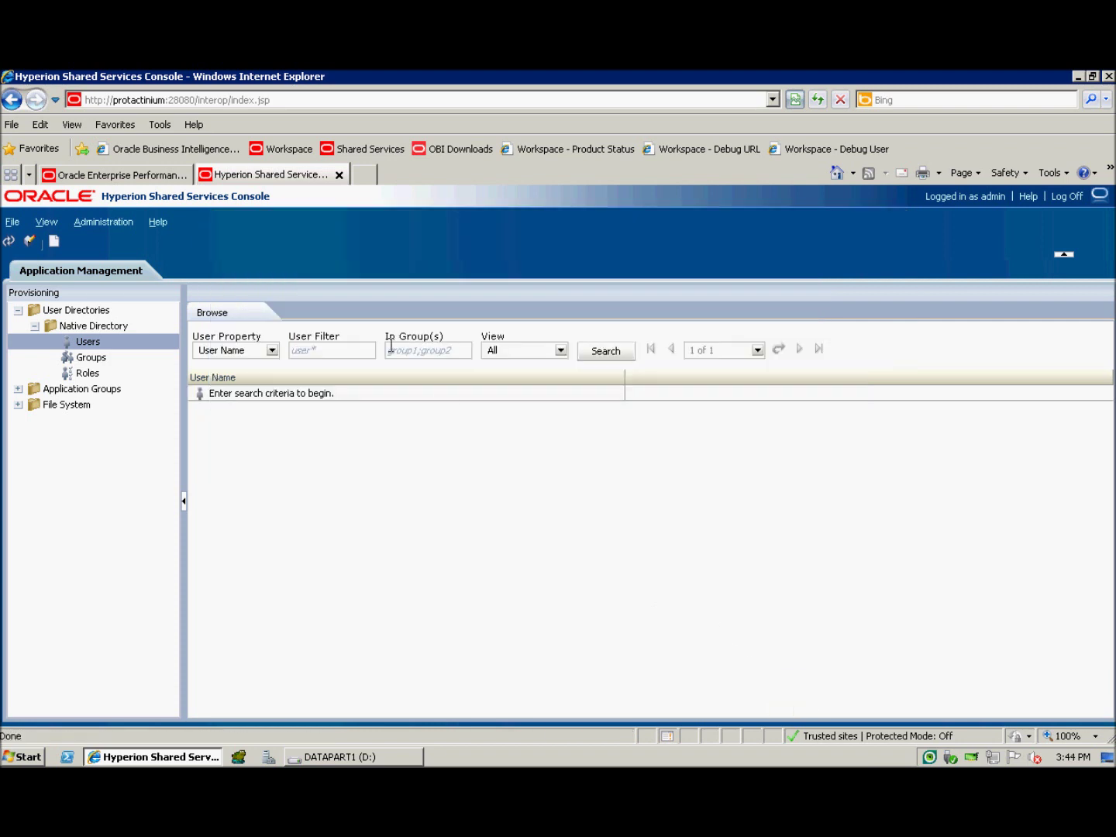
click(376, 357)
text(*)
key(Return)
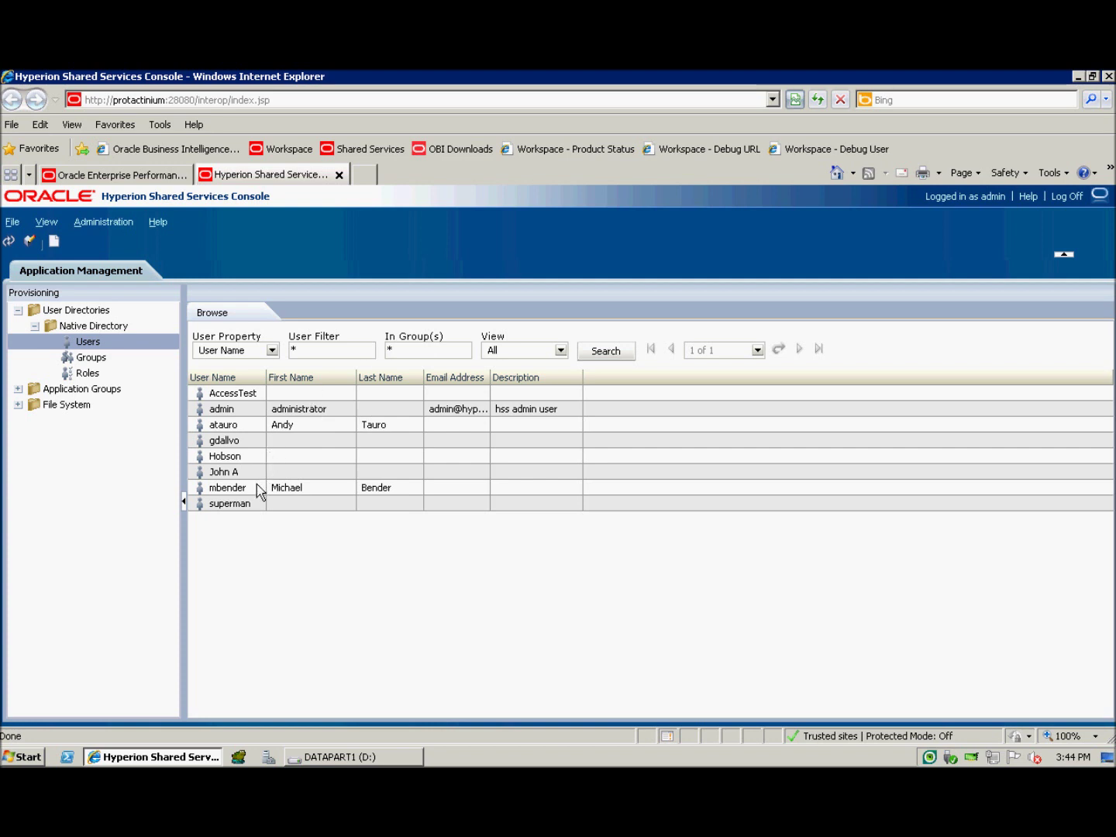
click(124, 360)
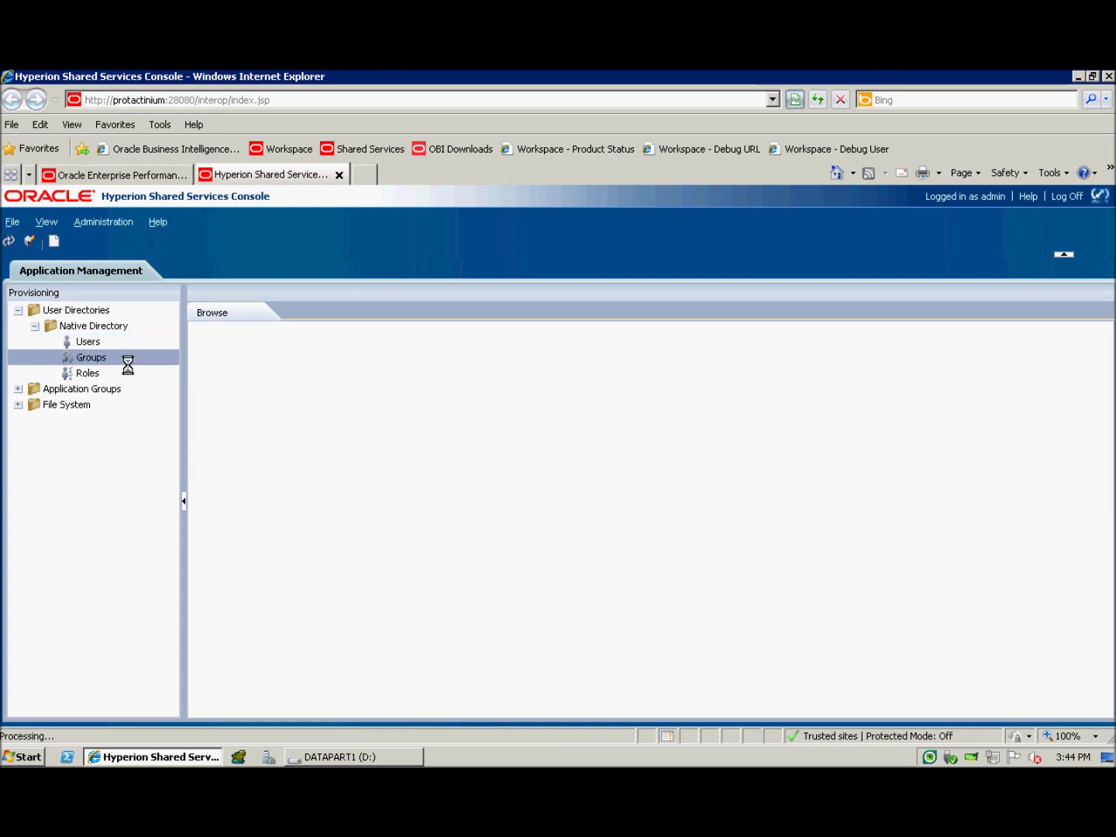
Step: Create the native group 'Advanced Planners', skipping both member pages, and save it
right_click(124, 359)
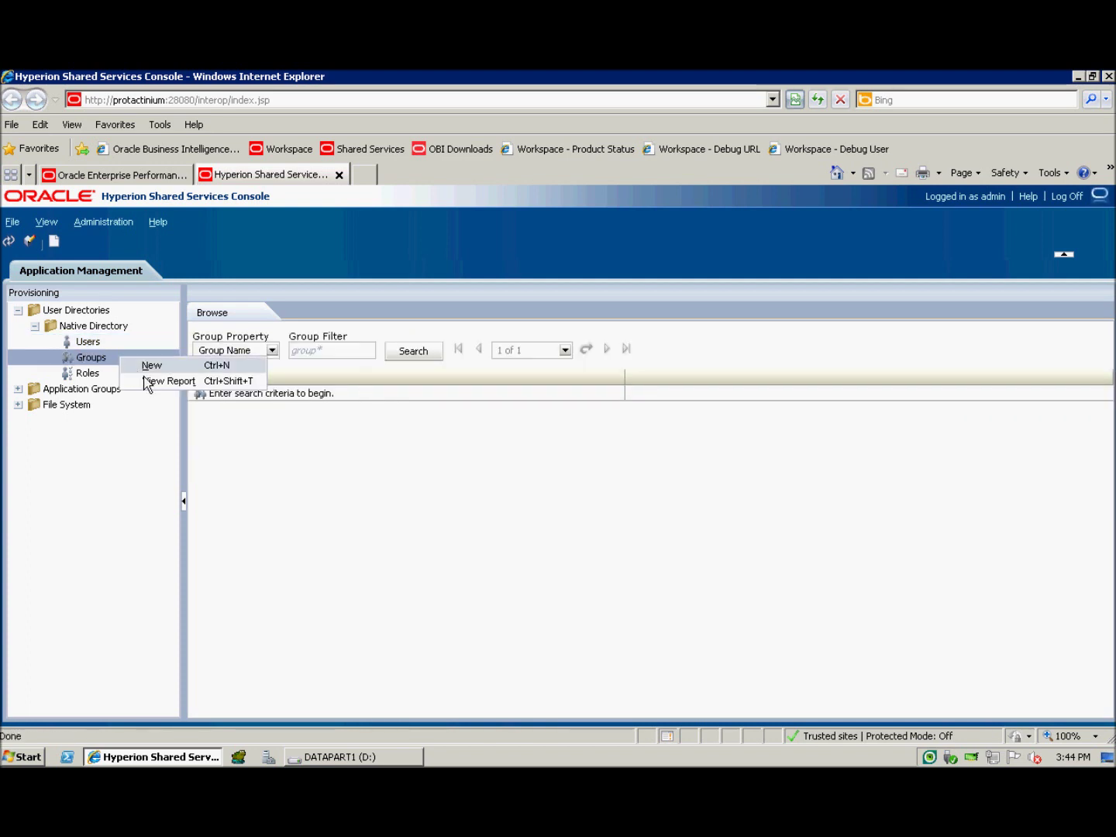
click(145, 381)
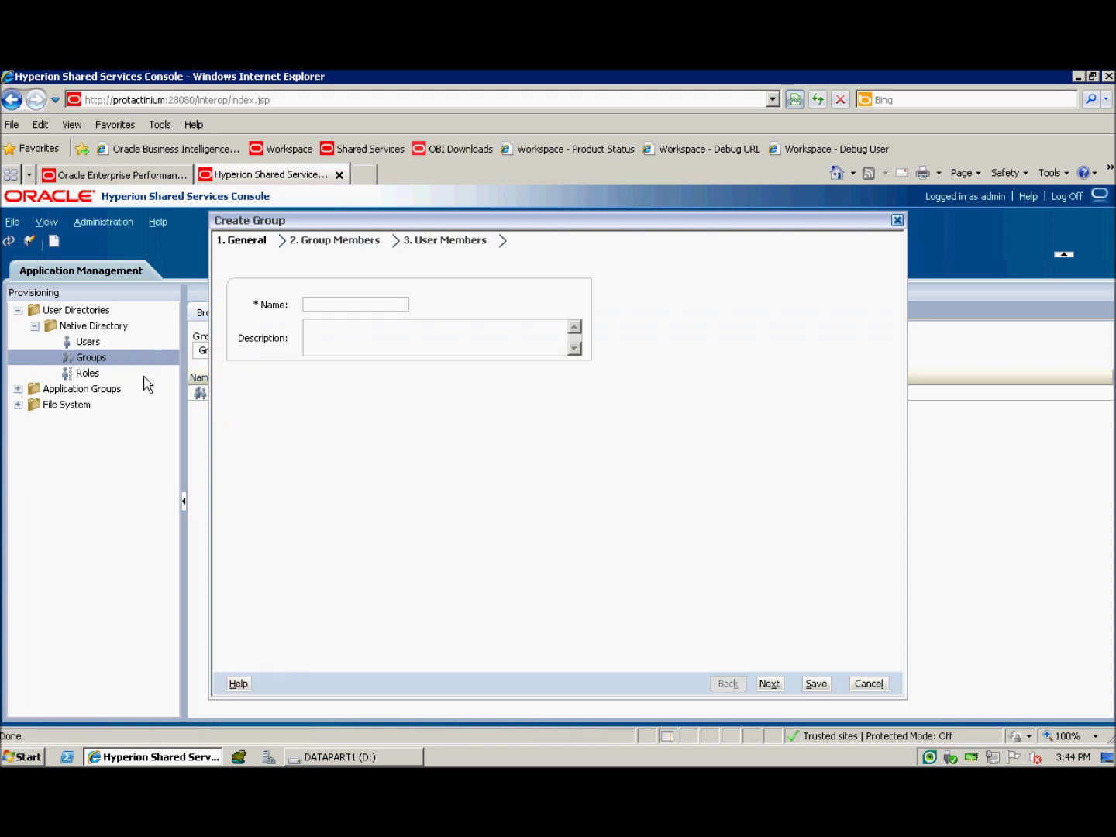
click(328, 310)
text(Advanced Plannings)
key(BackSpace)
key(BackSpace)
key(BackSpace)
key(BackSpace)
text(ers)
click(770, 685)
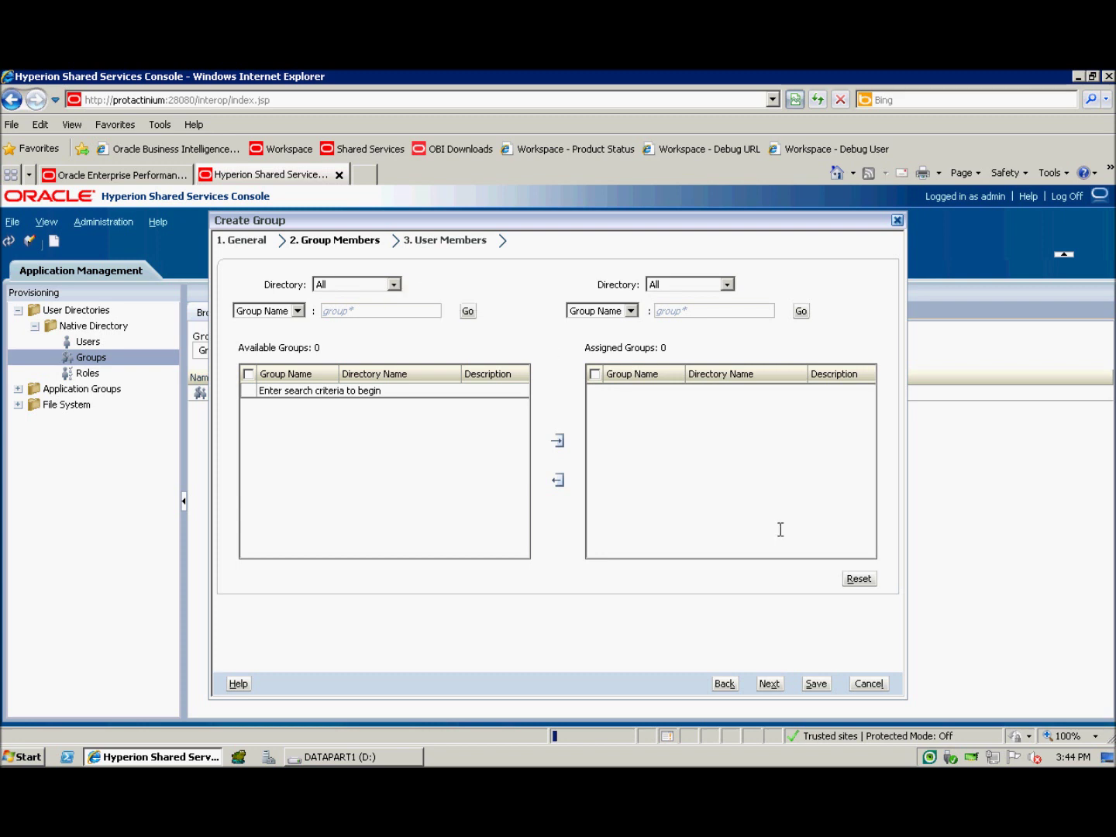
click(774, 688)
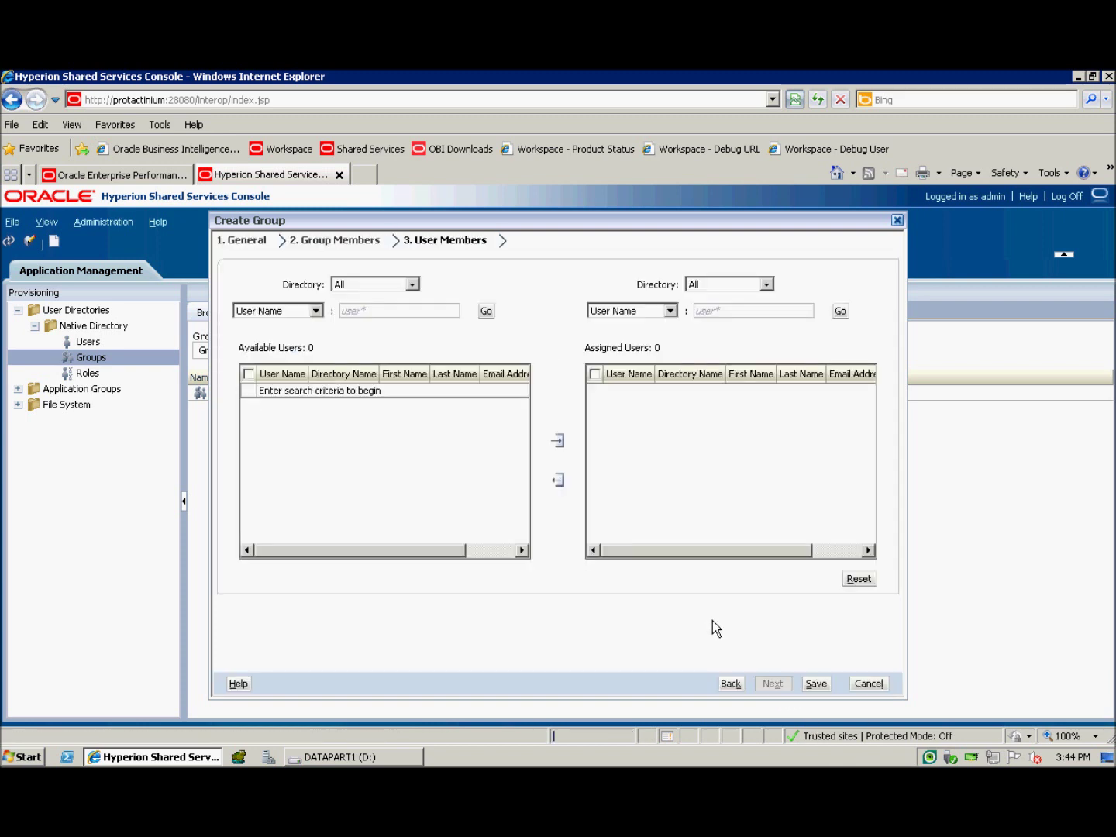
click(823, 687)
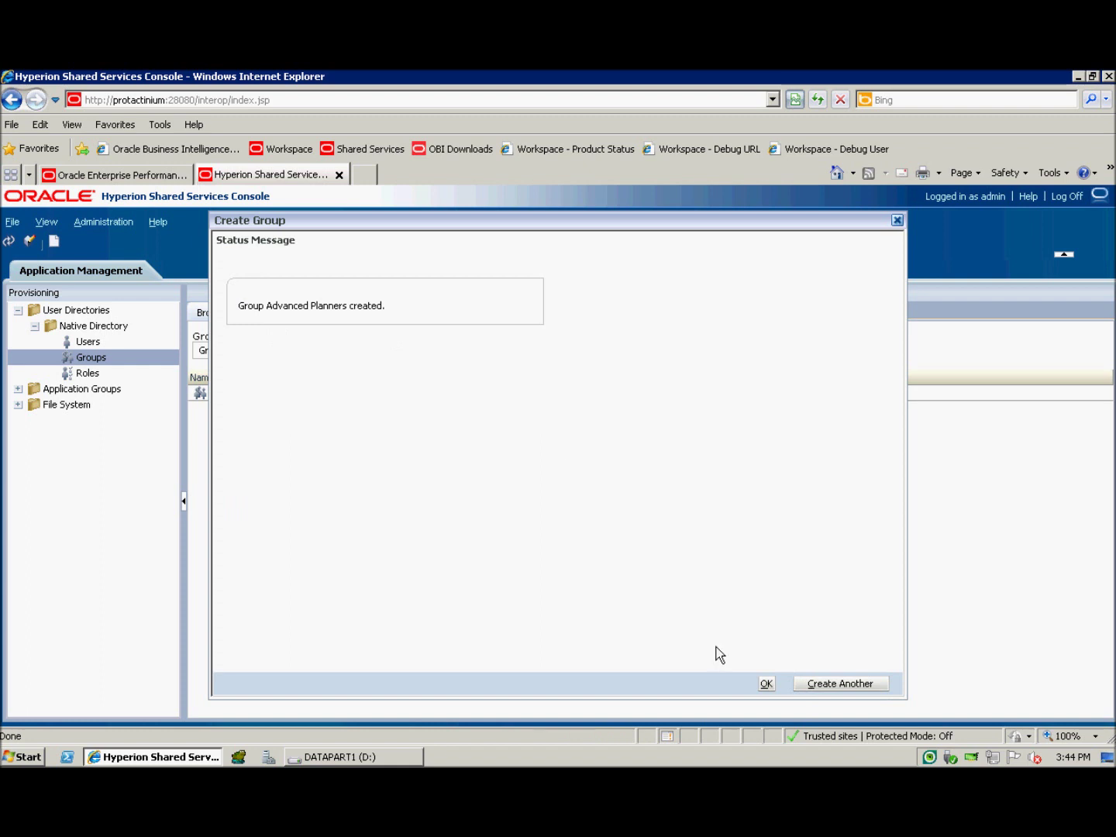
click(777, 690)
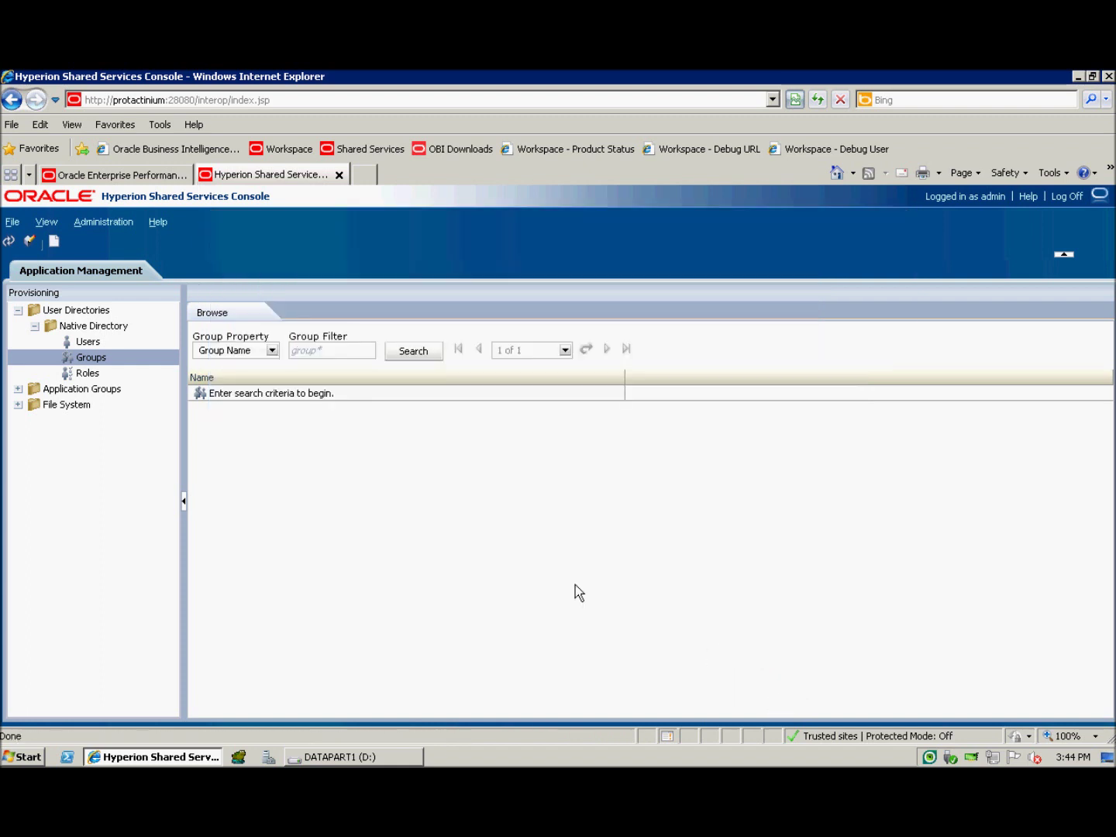
Step: List all groups with the * filter and start provisioning the Advanced Planners group
click(346, 358)
text(*)
key(Return)
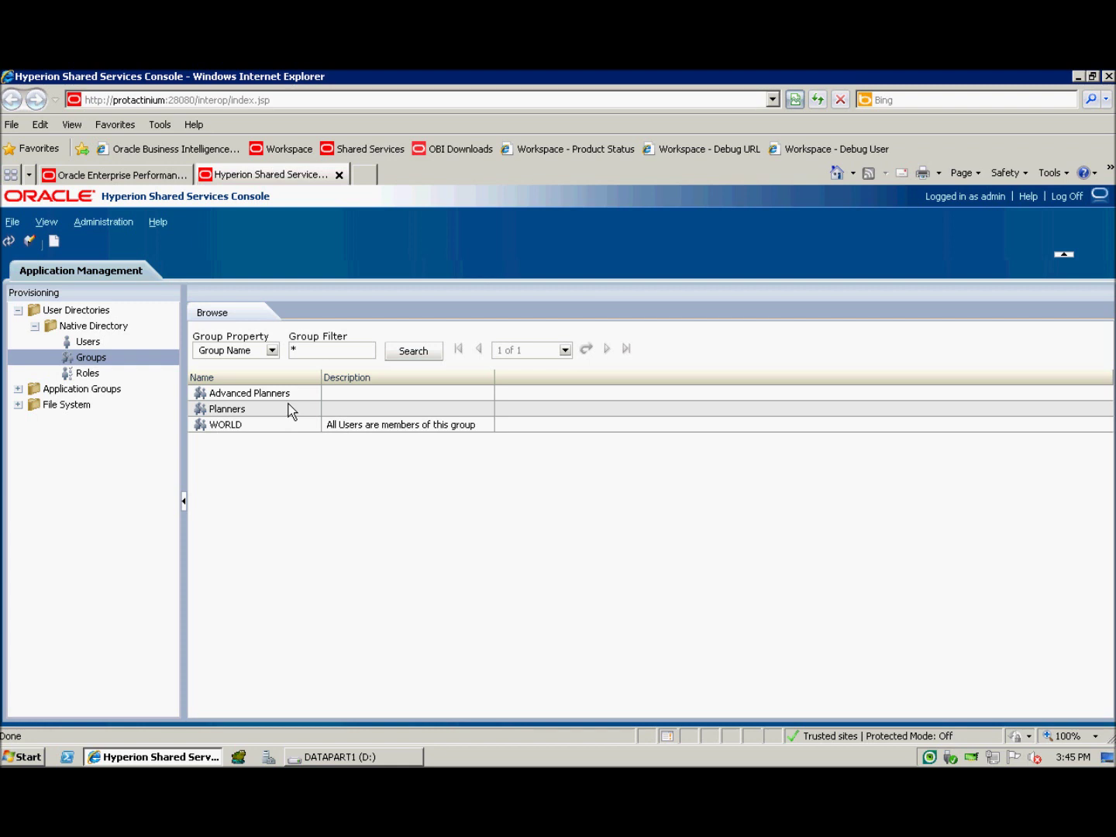
click(289, 402)
right_click(289, 402)
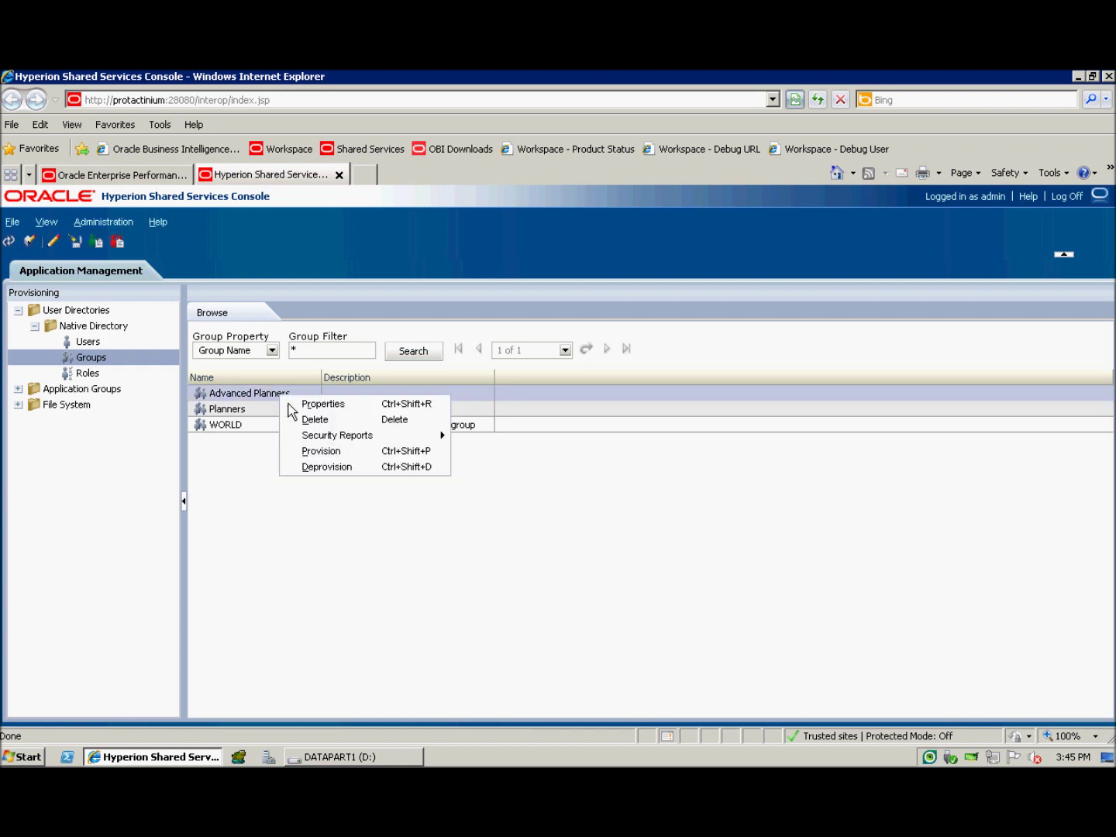
click(318, 456)
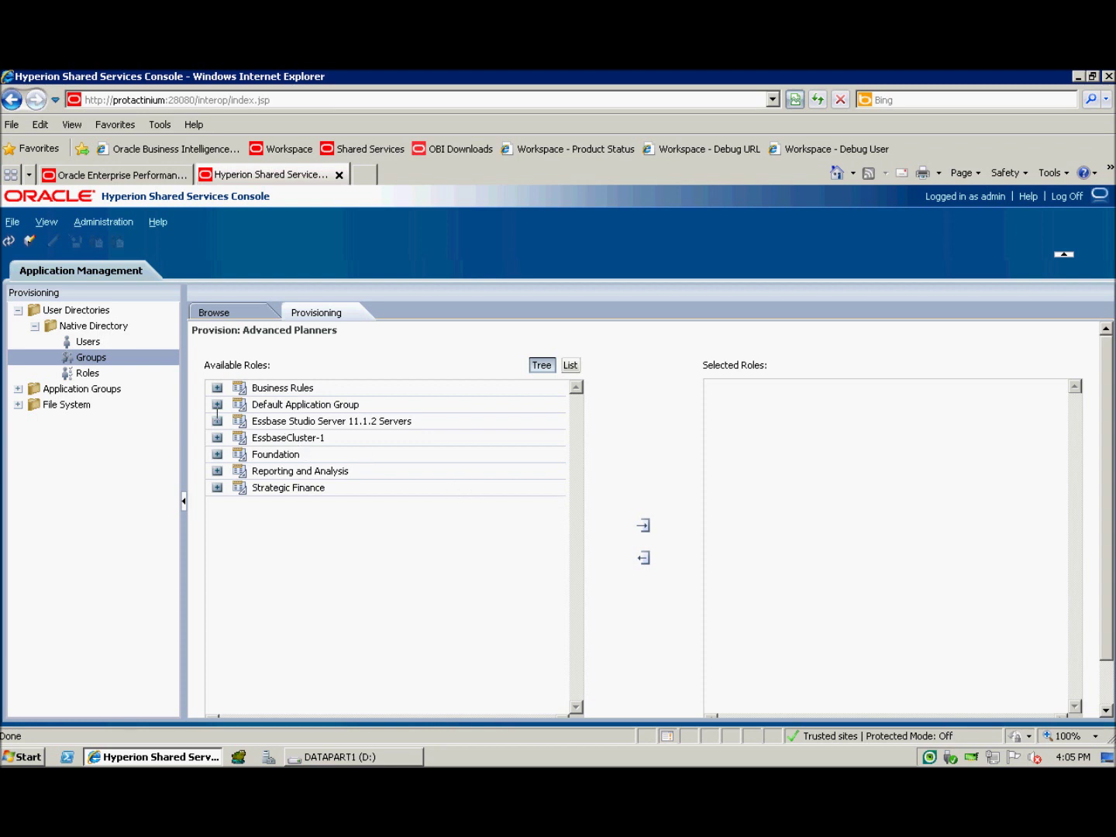
Step: Add the SAMPPLAN Planner and Task List Access Manager roles to the selected roles
click(217, 404)
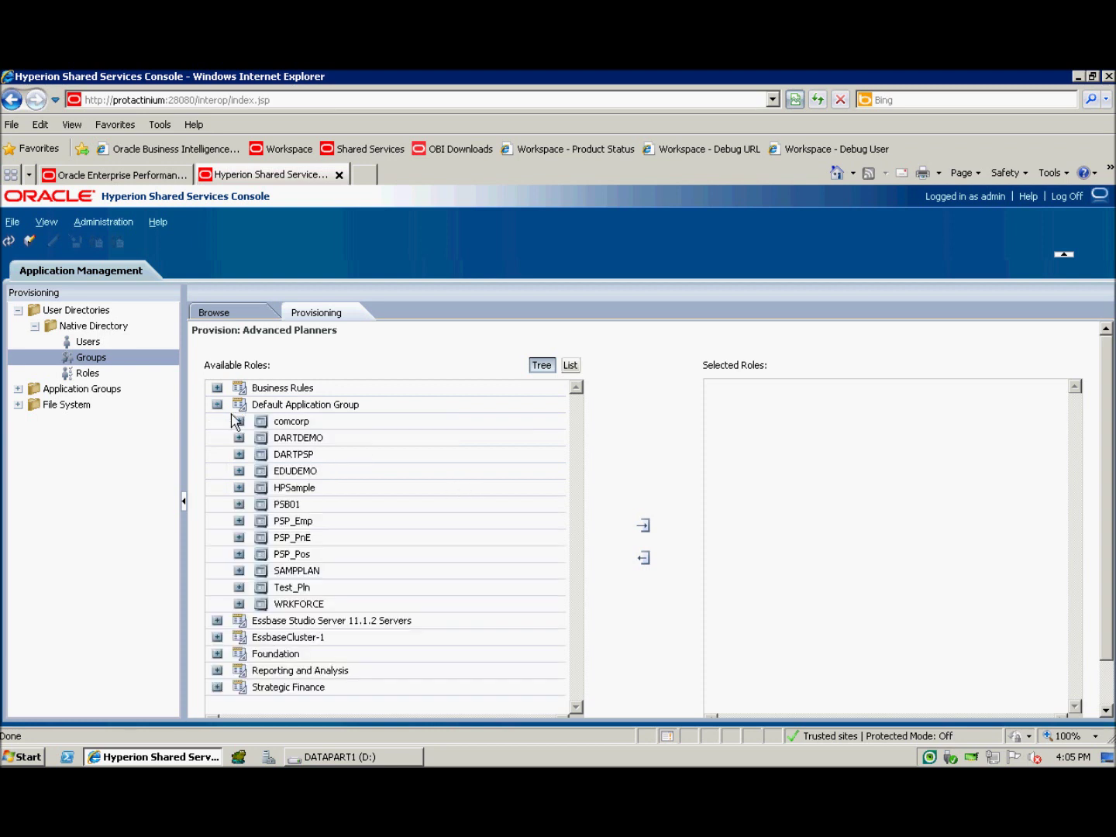
click(239, 569)
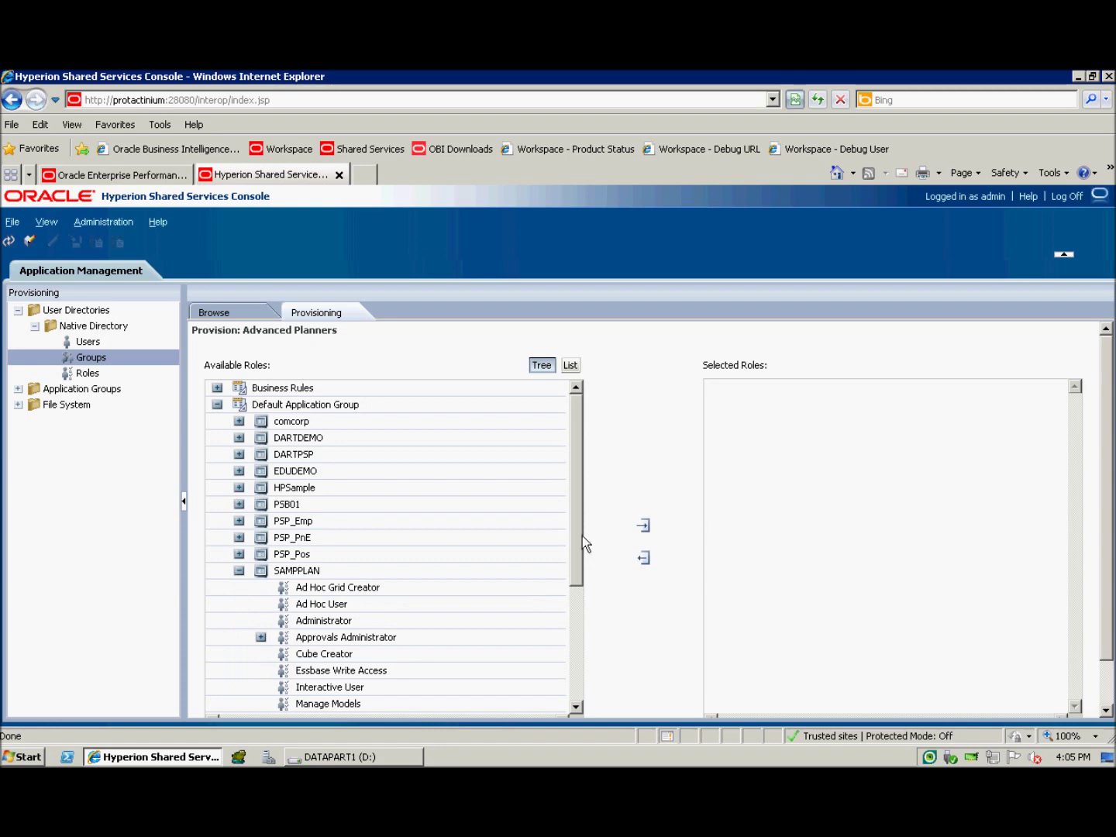
drag(582, 535, 582, 613)
click(402, 610)
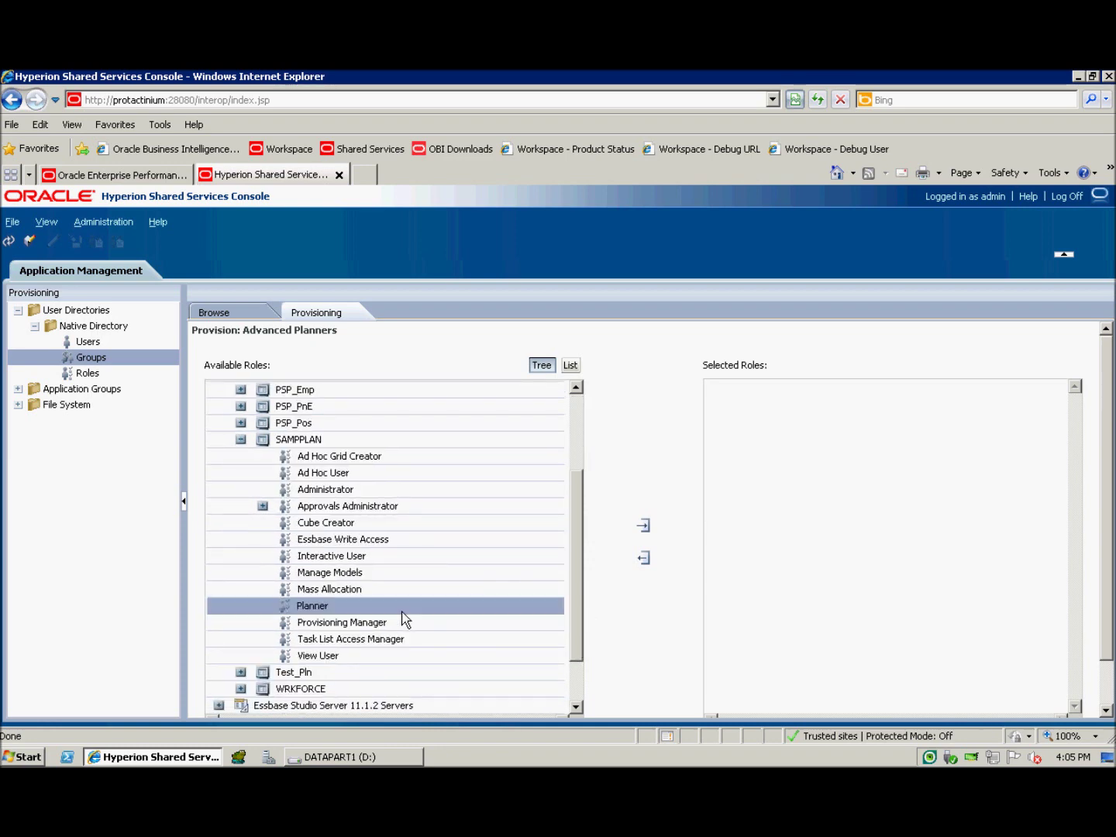
click(648, 530)
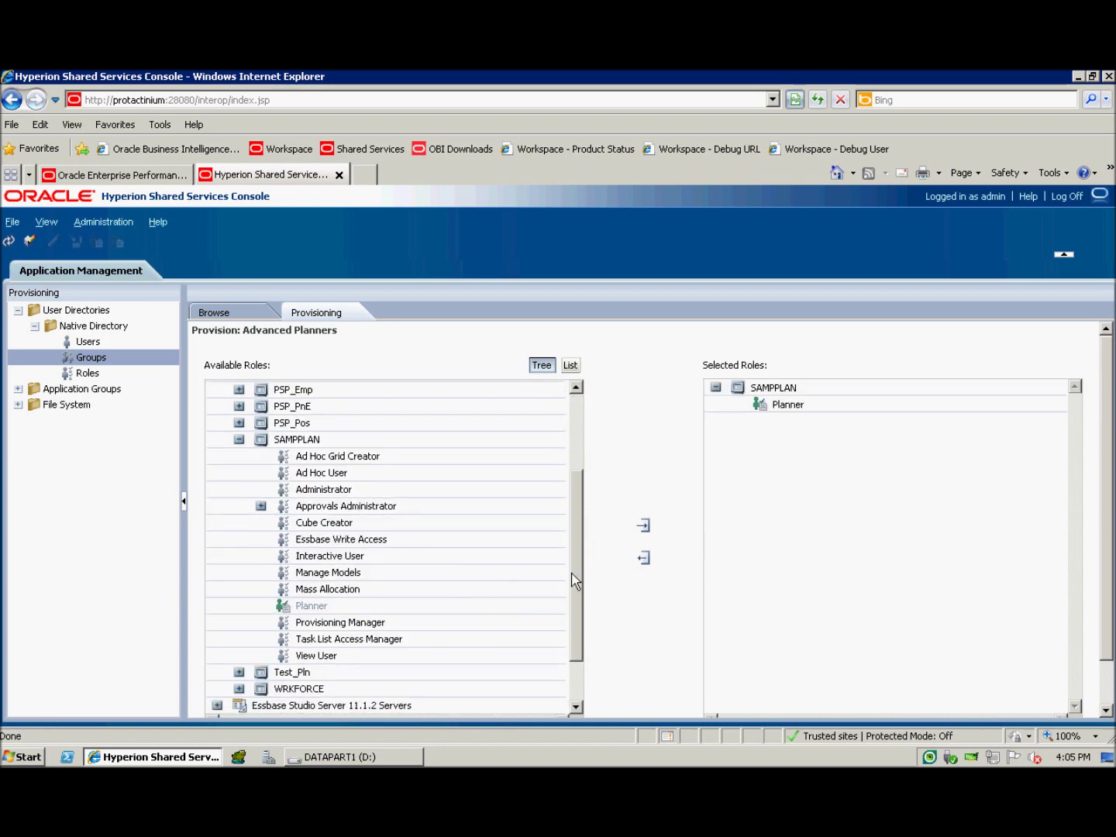
click(389, 642)
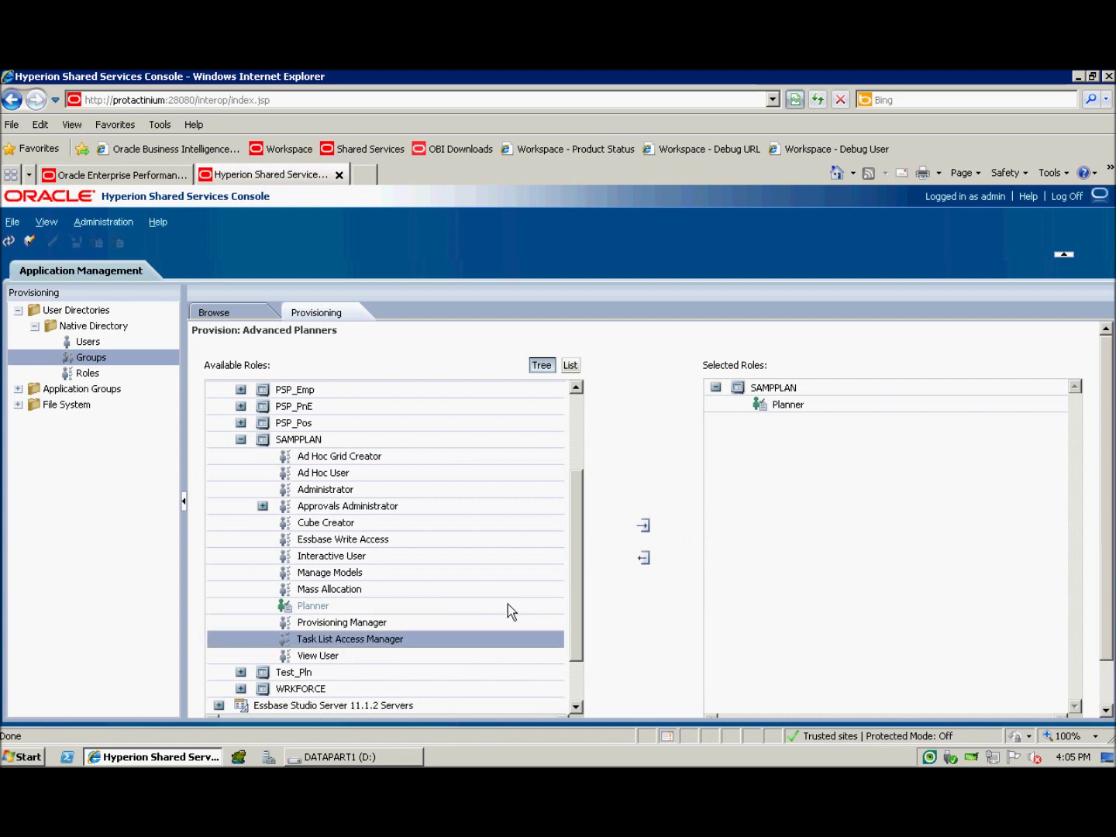
click(655, 533)
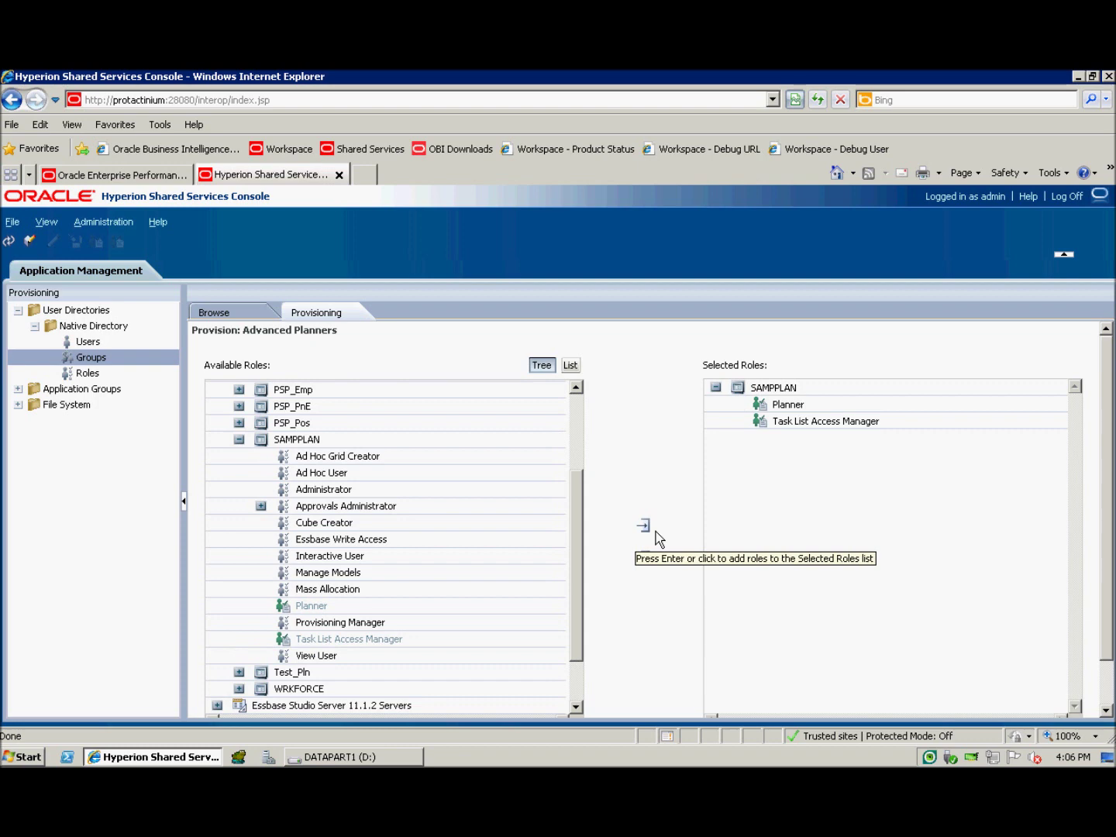
Step: Add the Reporting and Analysis Viewer role and save the group's role assignments
click(240, 442)
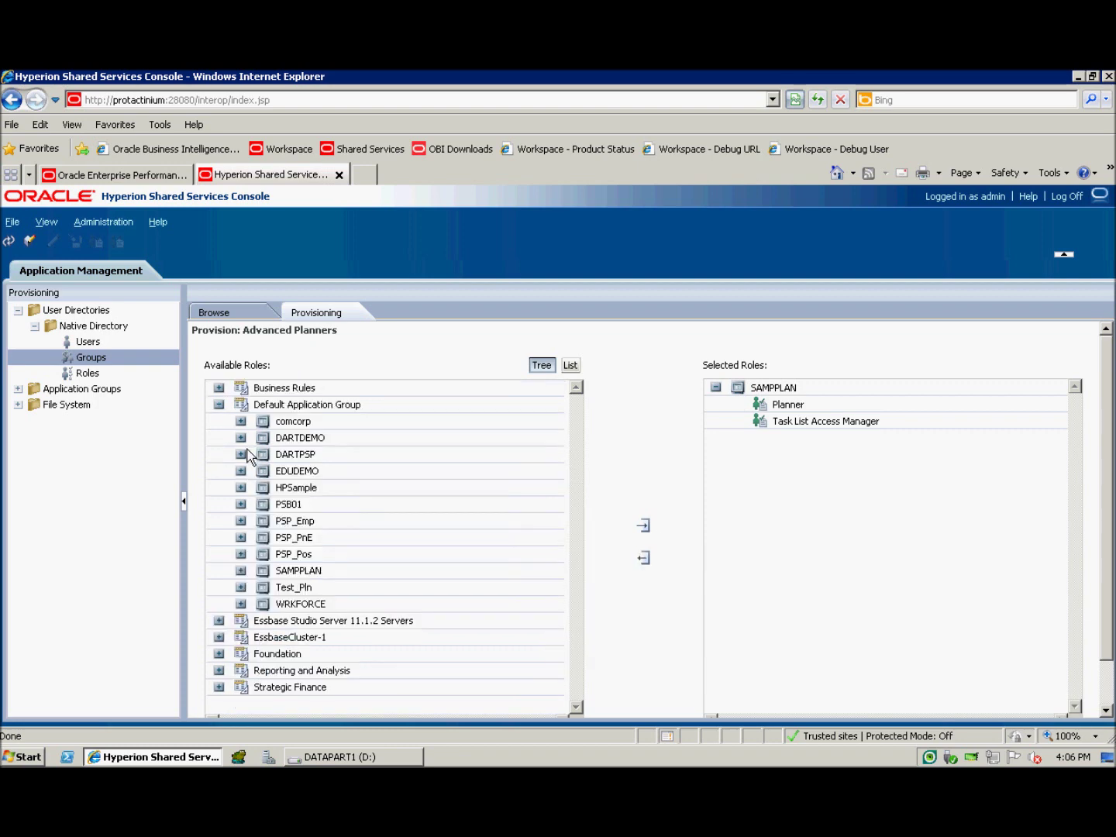
click(232, 671)
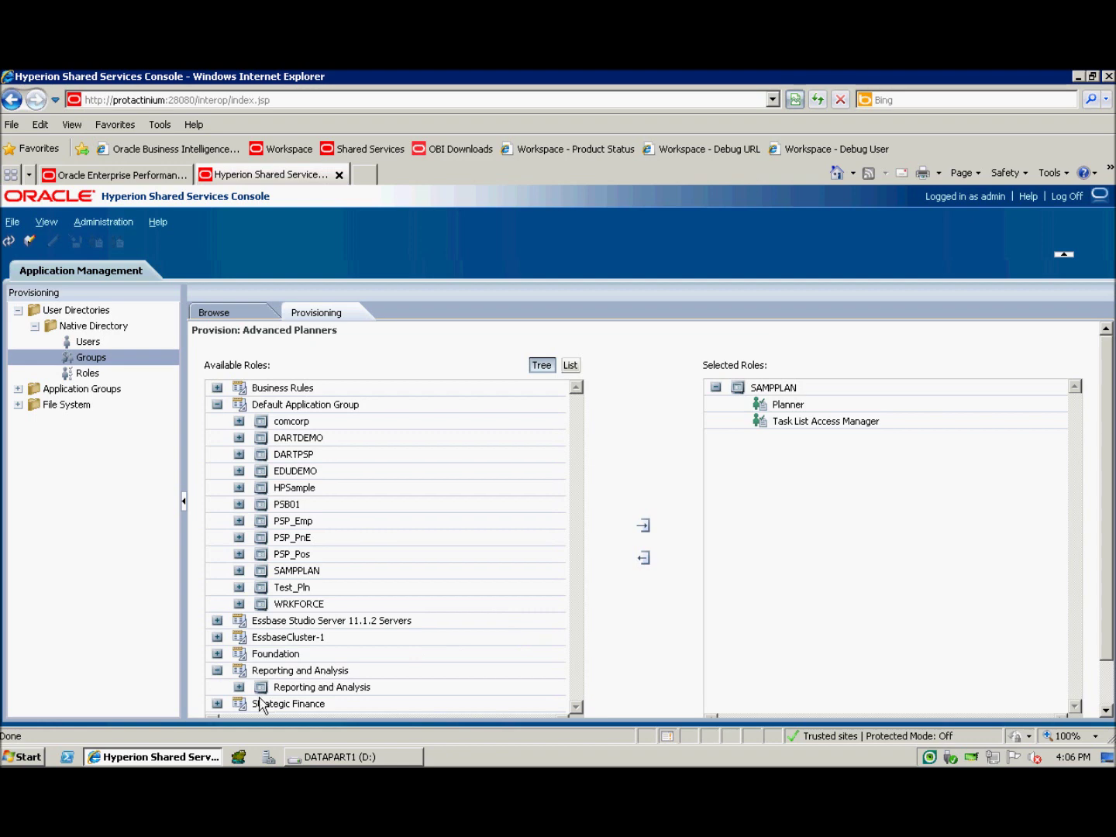
click(239, 687)
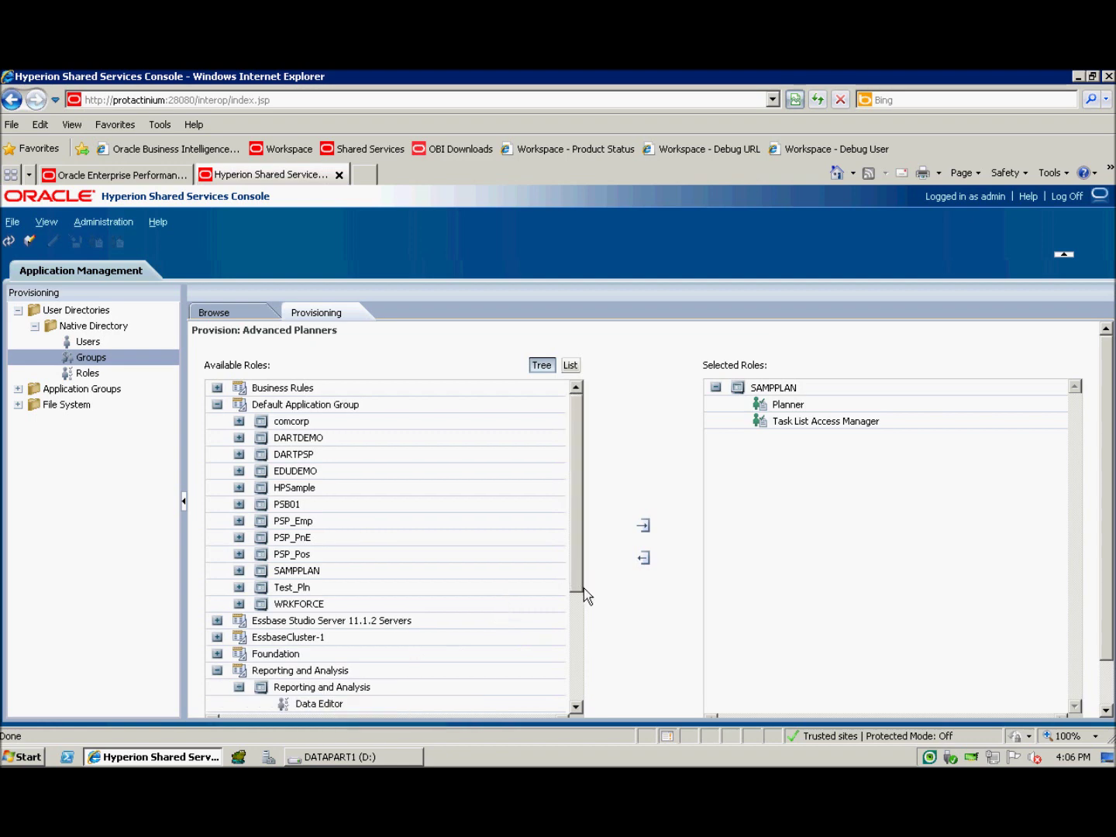
drag(578, 590, 464, 709)
click(422, 689)
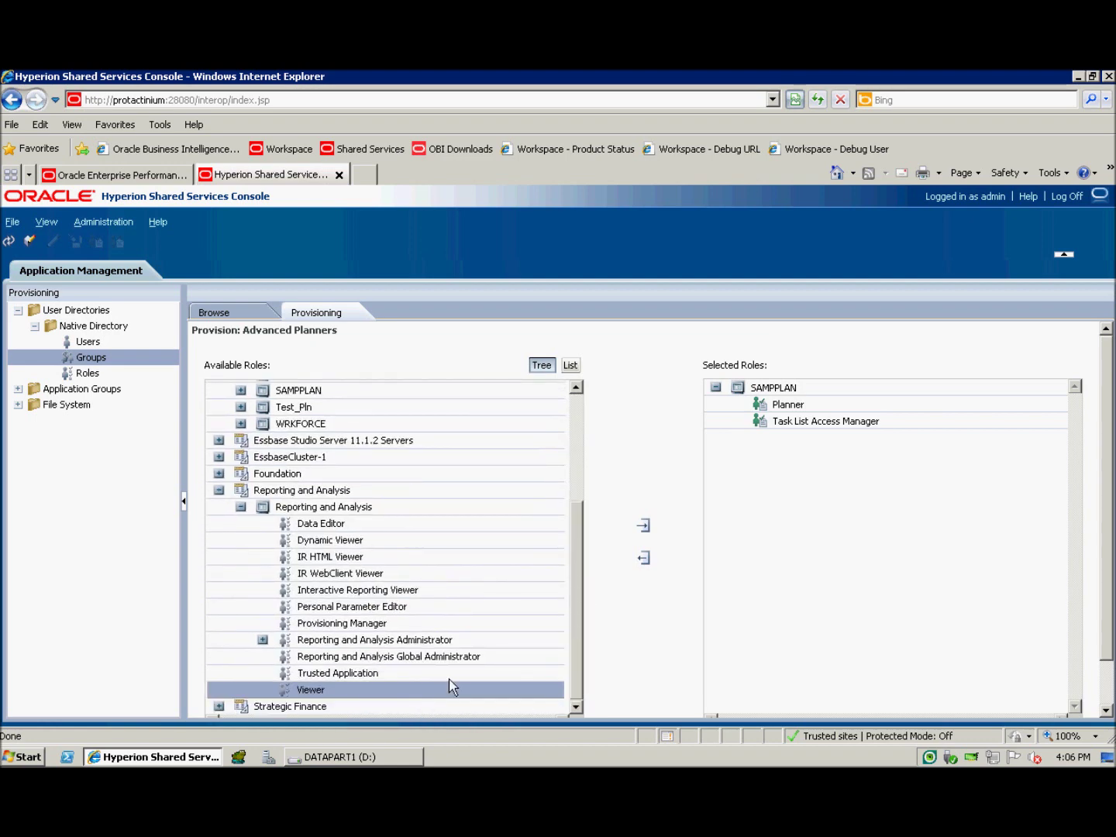
click(657, 535)
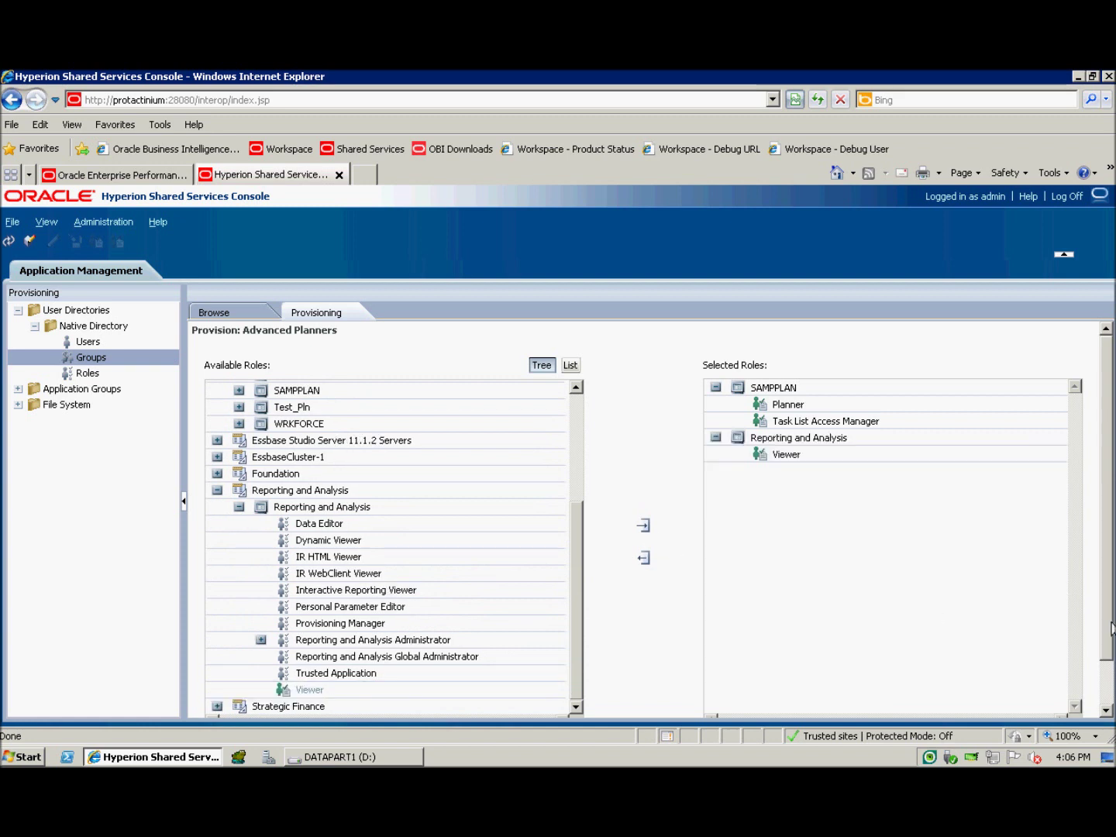
drag(1110, 641, 1112, 708)
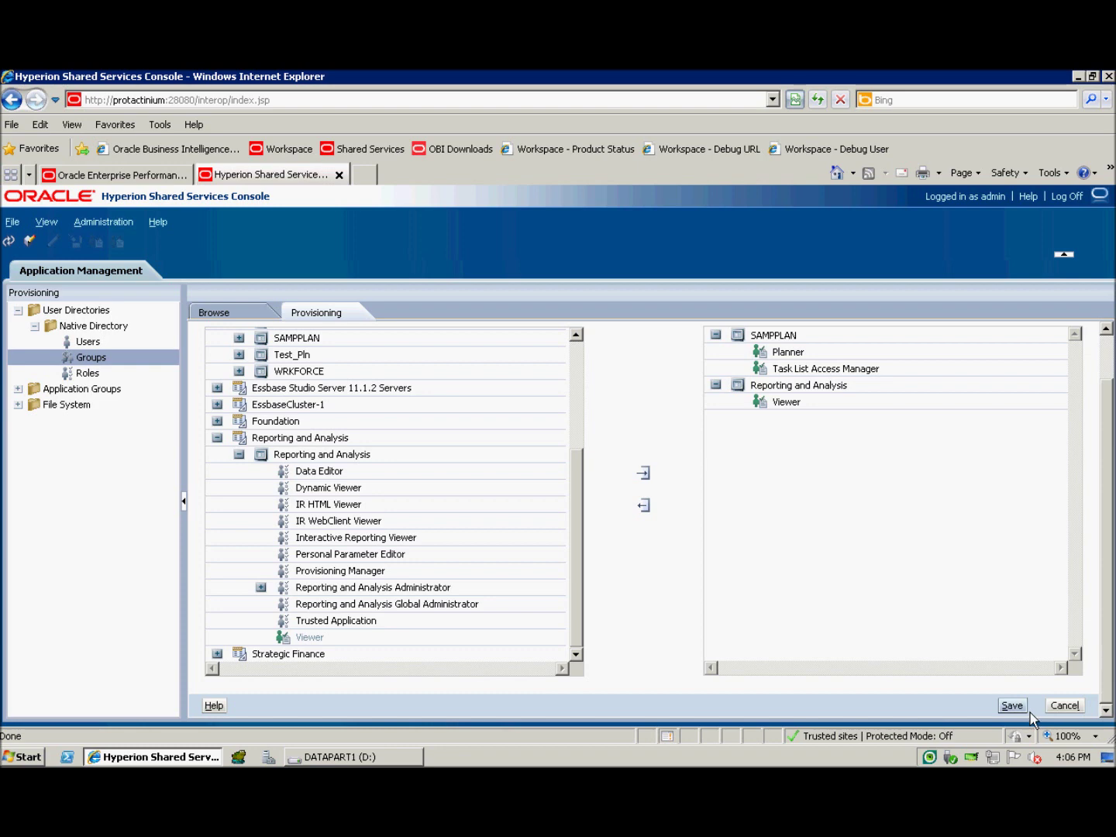
click(1011, 705)
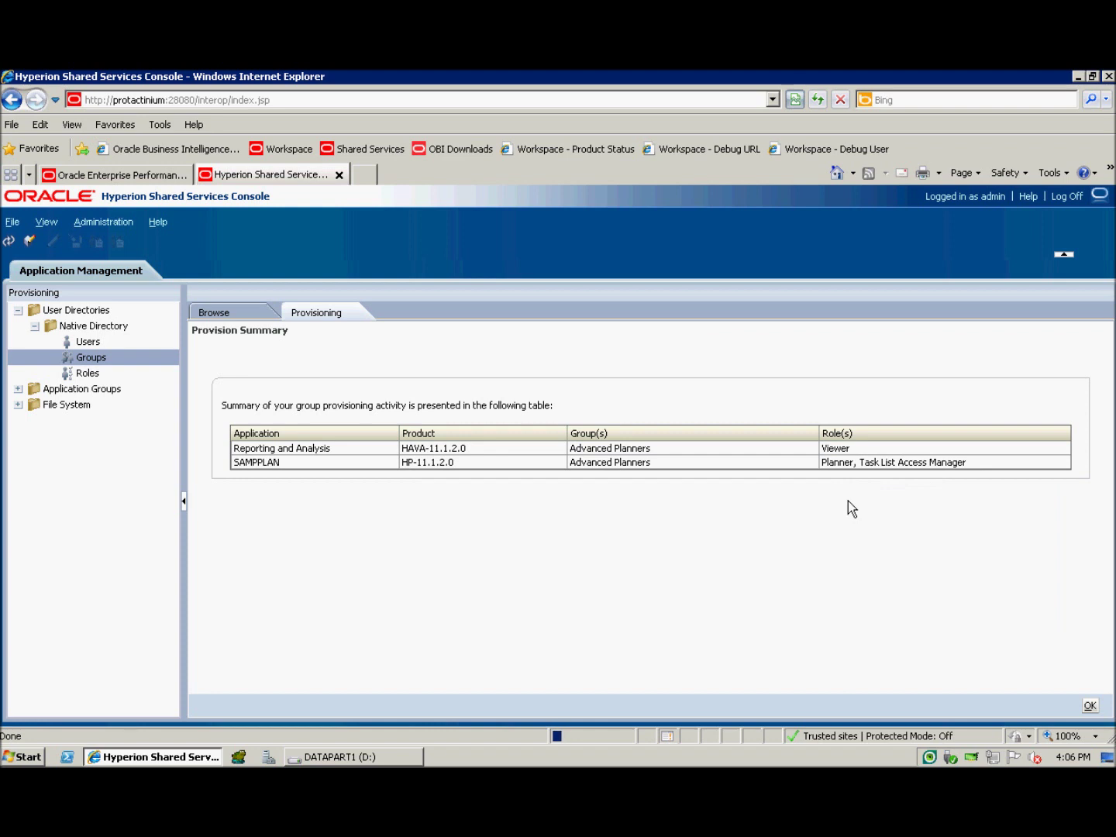
Step: Dismiss the Provision Summary and bring up the actions for the Advanced Planners group
click(1090, 705)
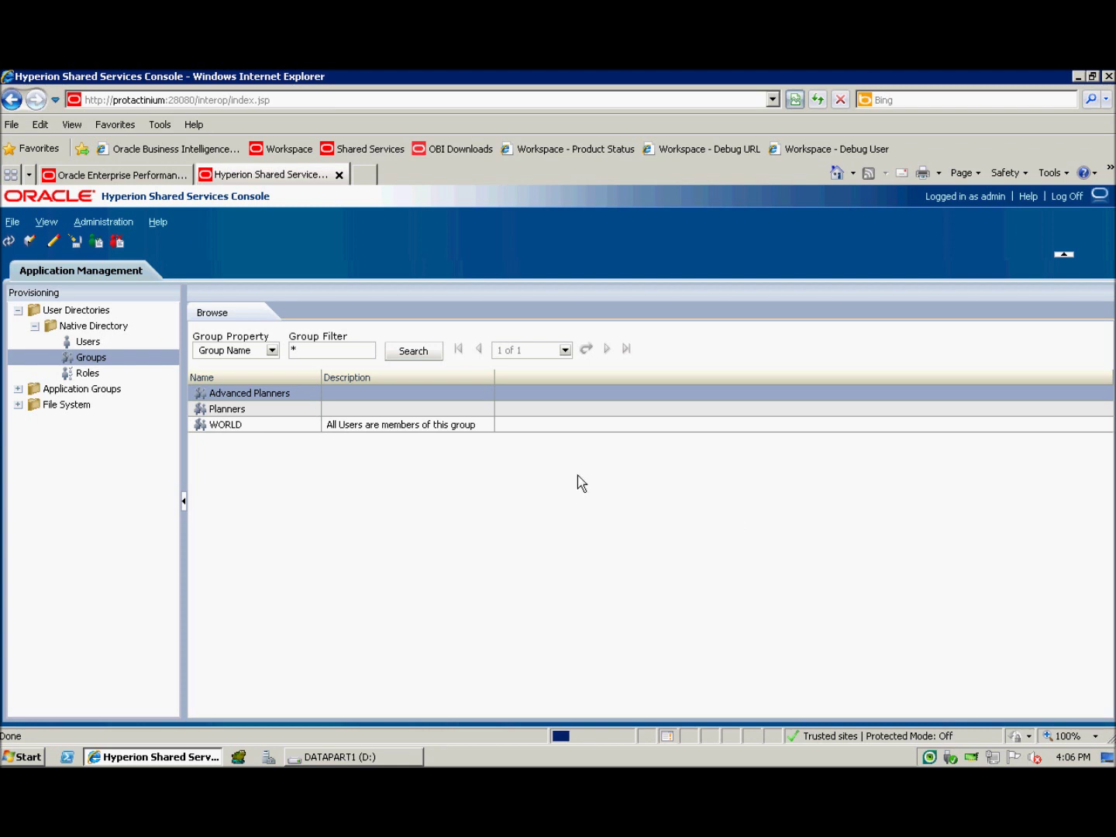
right_click(317, 402)
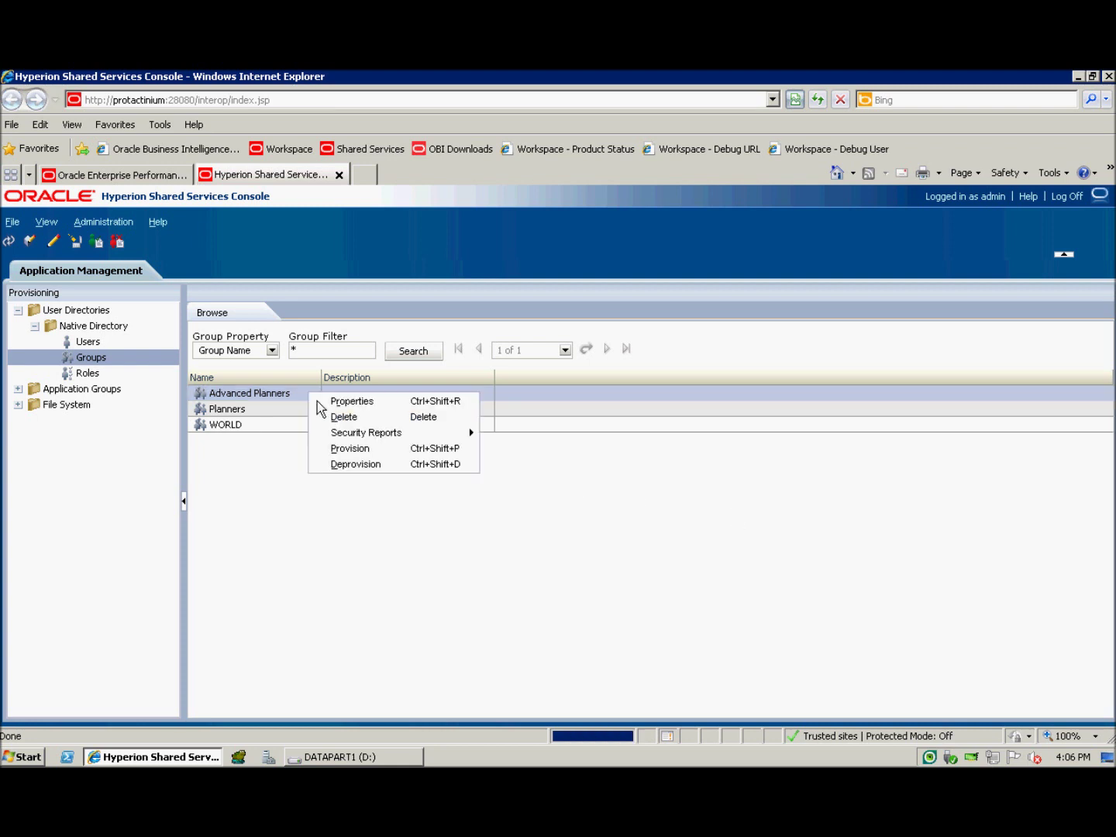
click(335, 404)
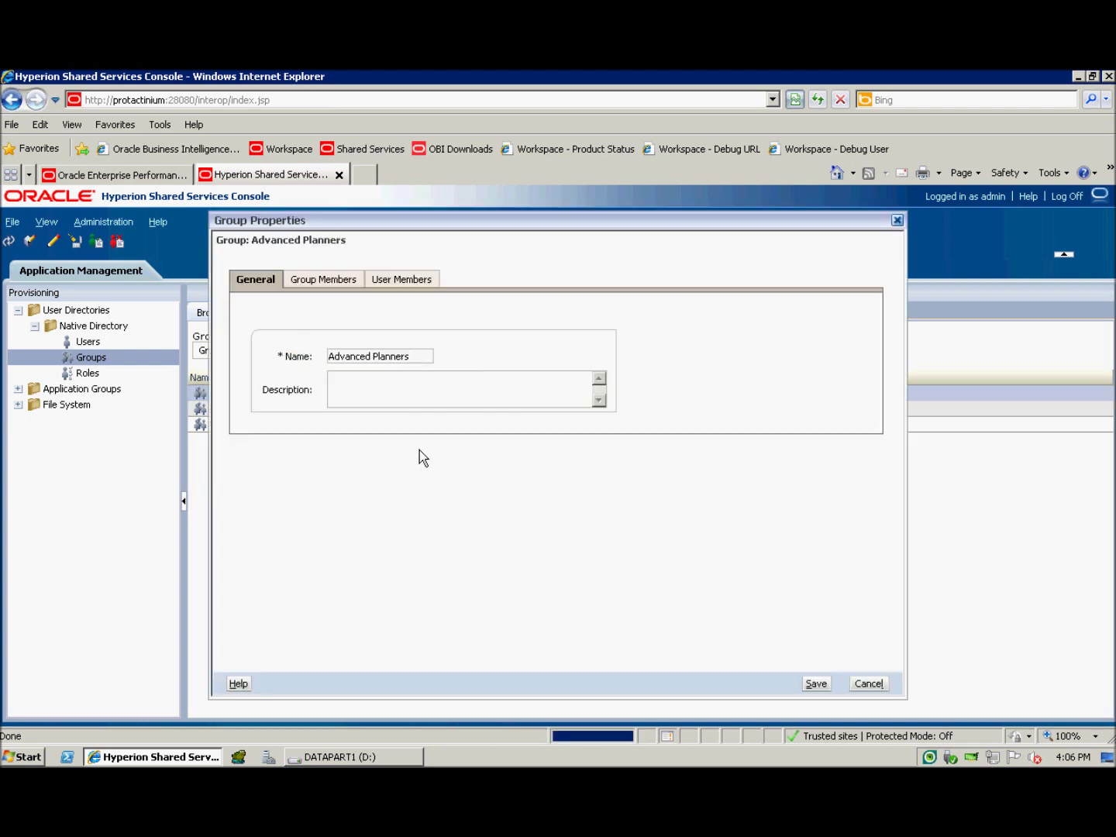
click(415, 284)
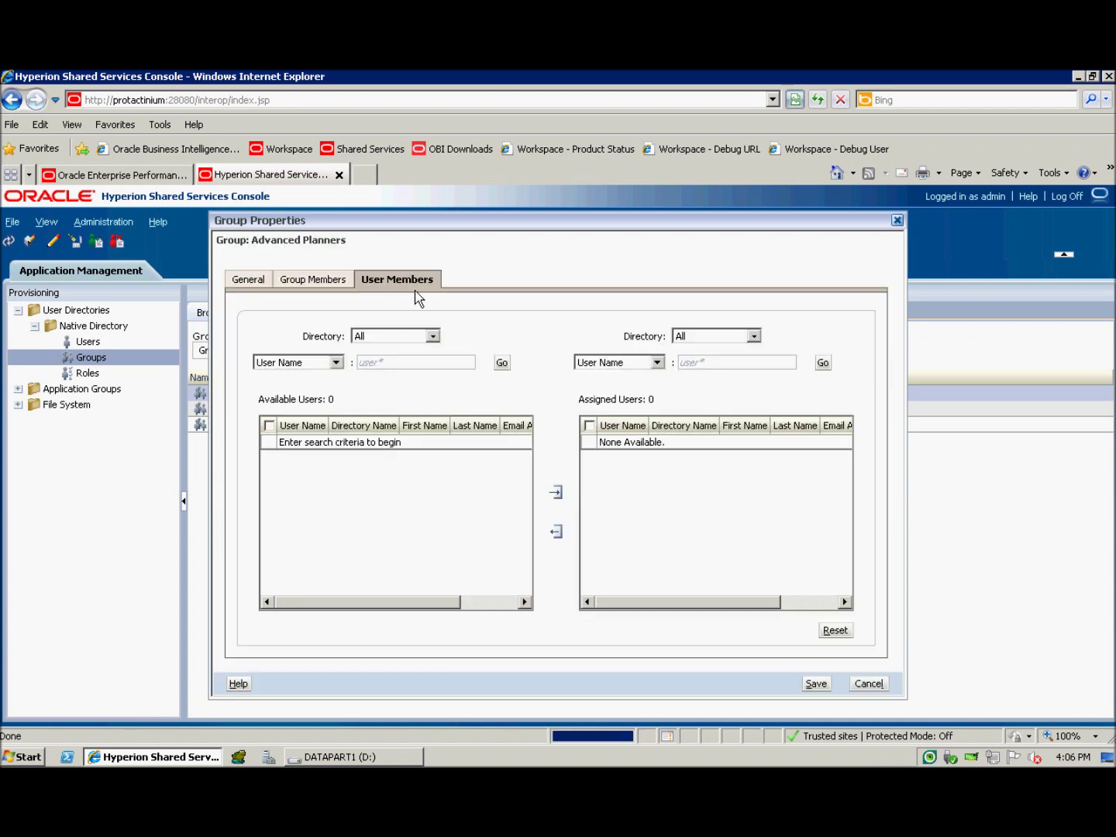
click(402, 363)
text(*)
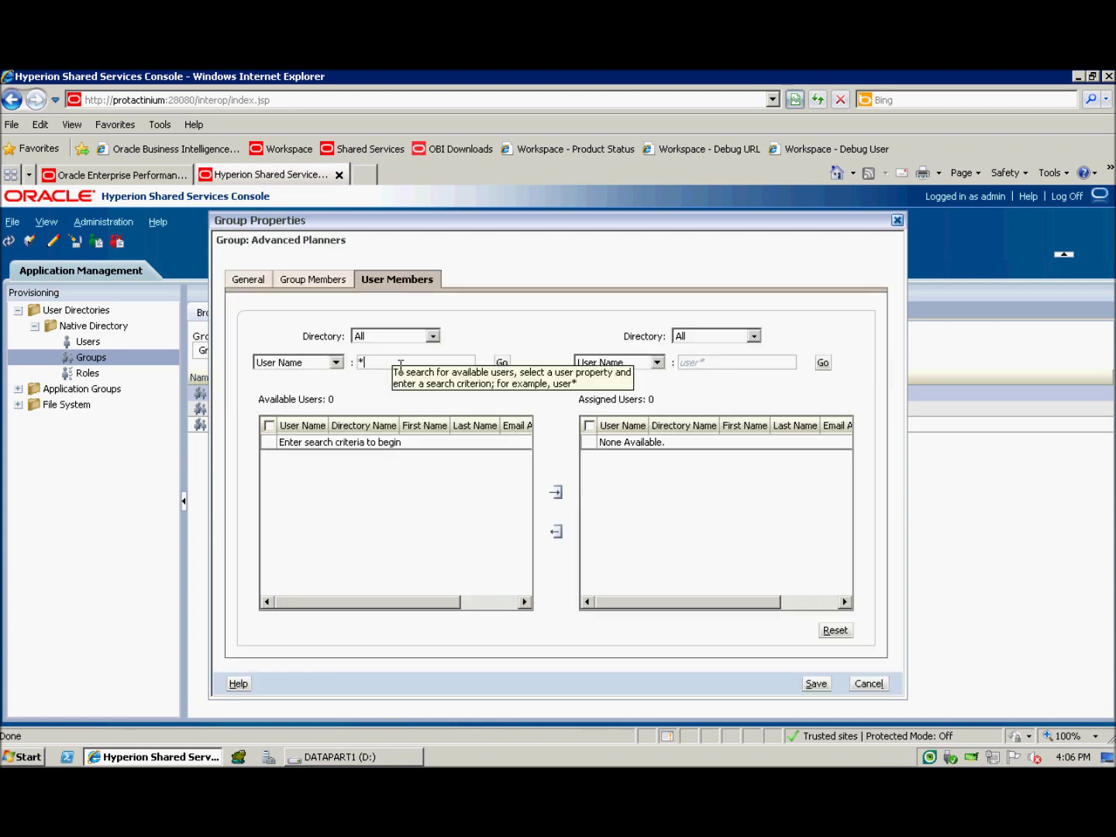
key(Return)
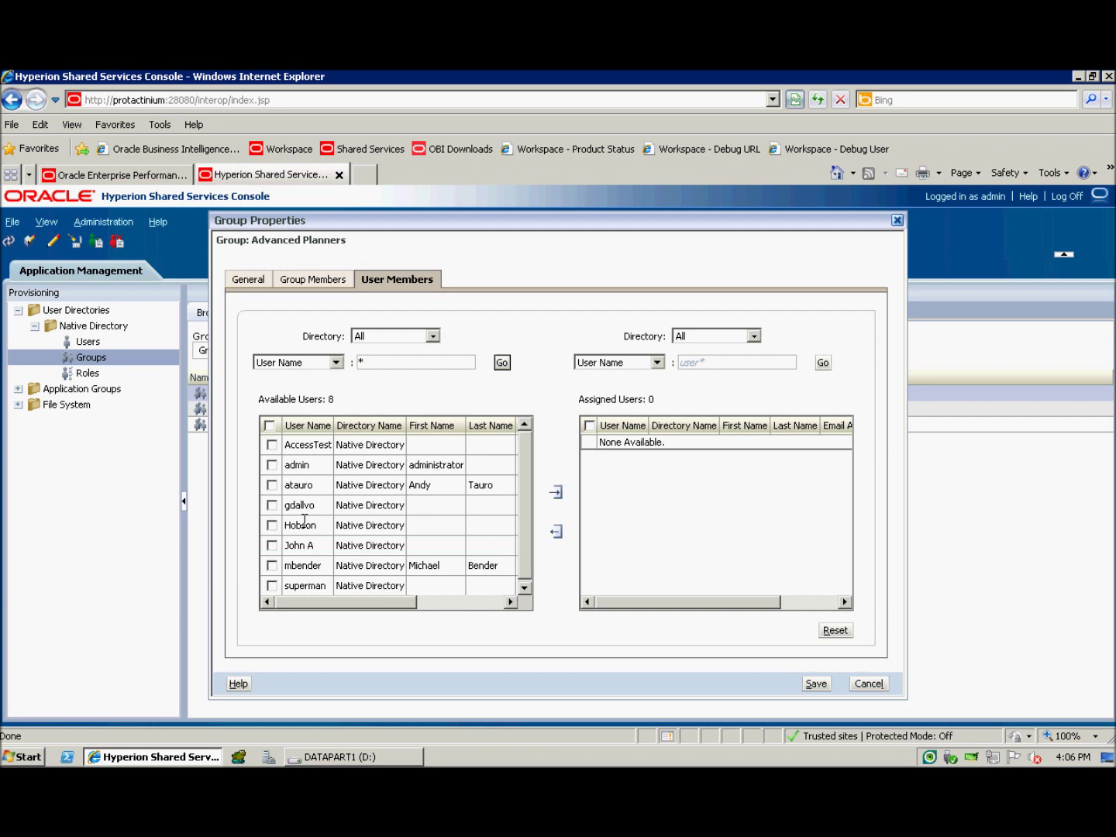
click(279, 530)
click(280, 545)
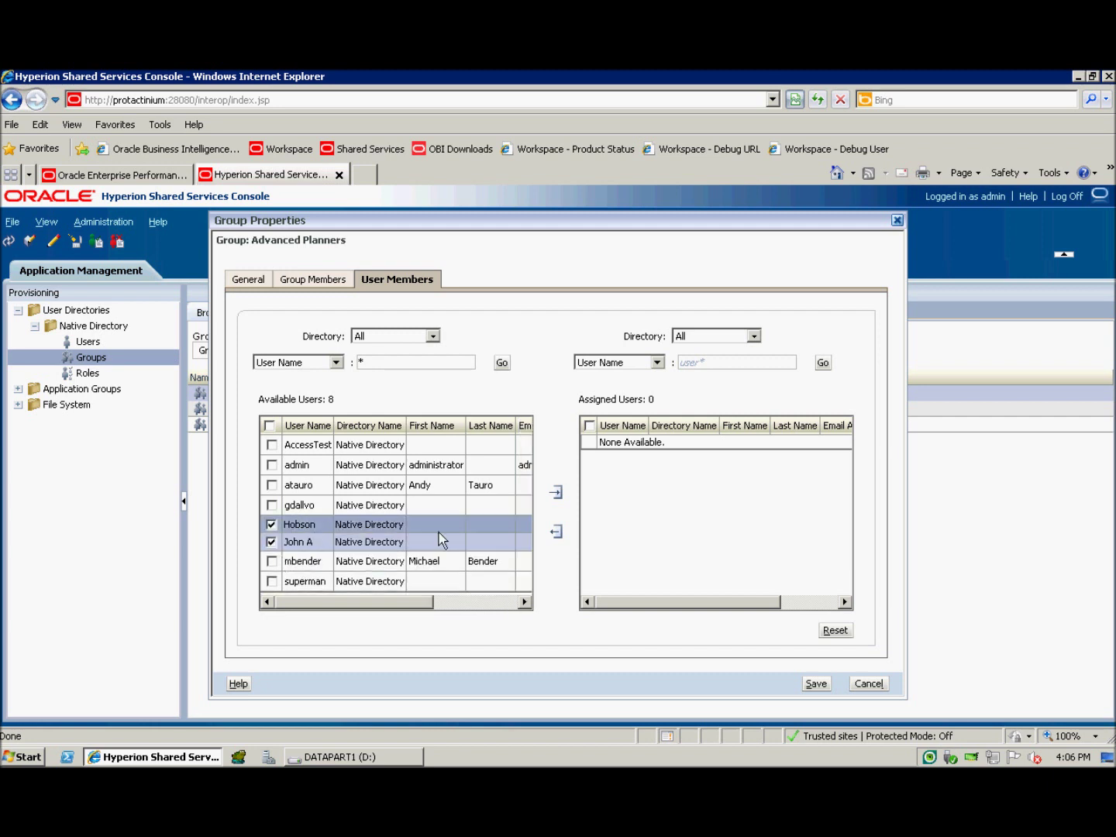
click(556, 492)
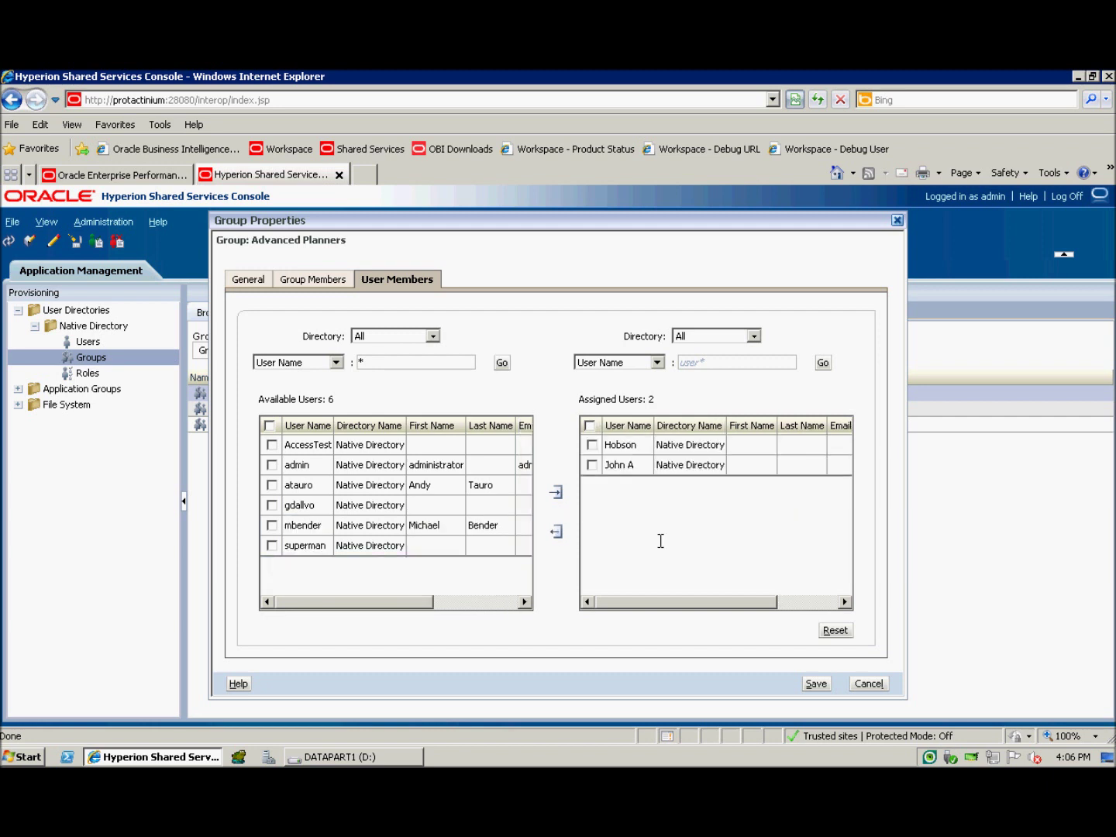
click(820, 693)
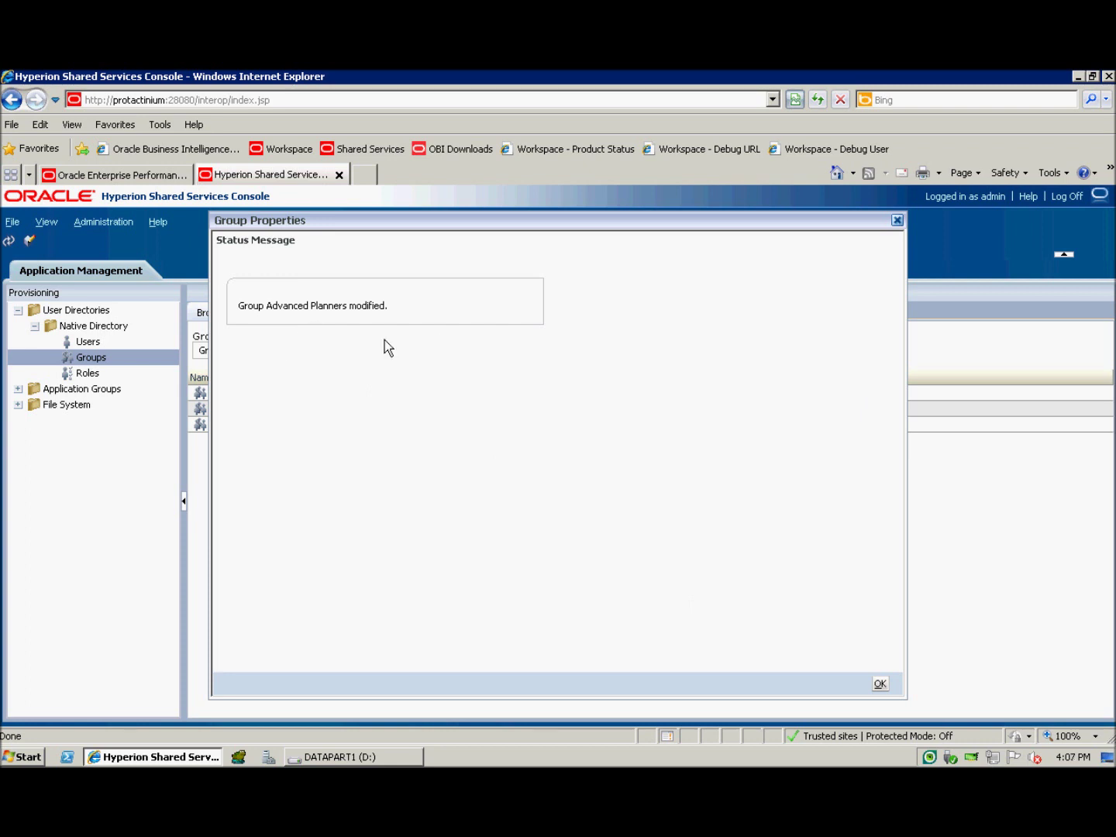
click(886, 687)
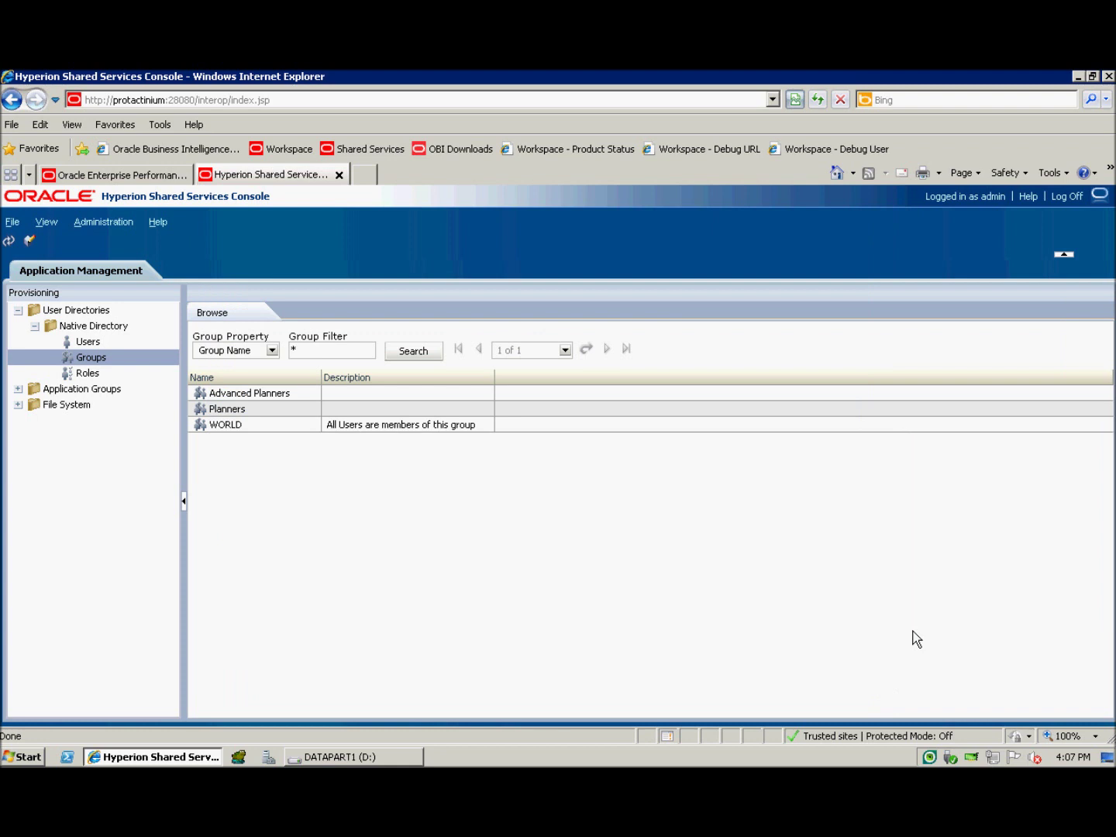